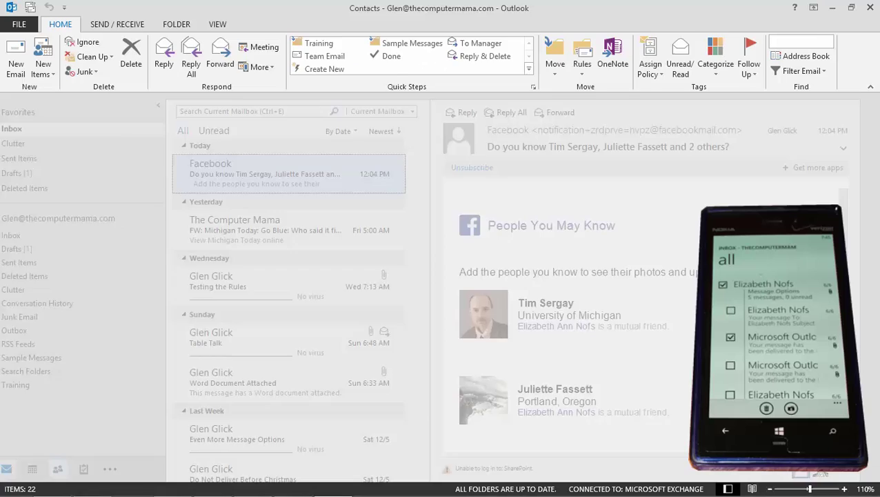
Show the contacts as business cards and open the contact card beside the group
{"action": "left_click", "coordinate": [71, 468]}
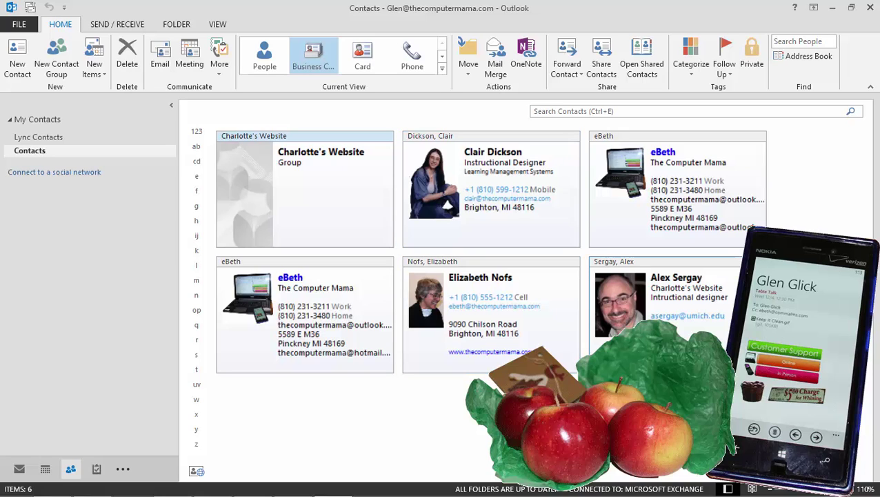
{"action": "left_click", "coordinate": [491, 186]}
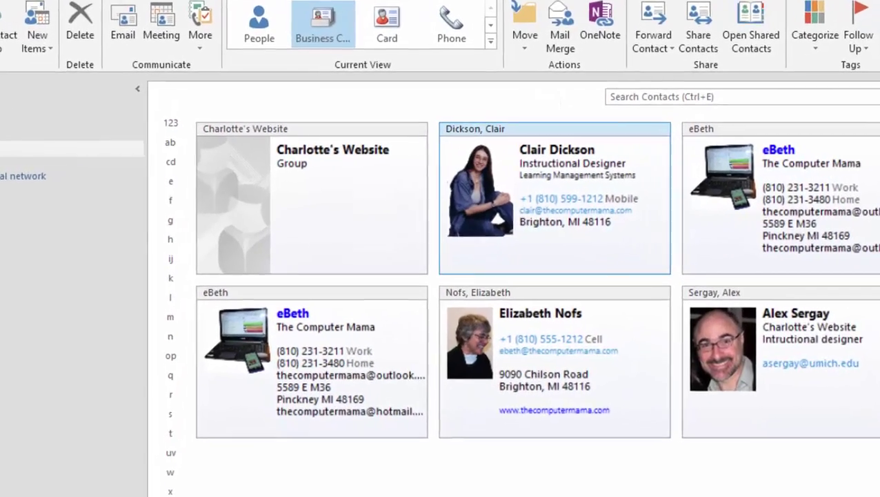
{"action": "key", "text": "Return"}
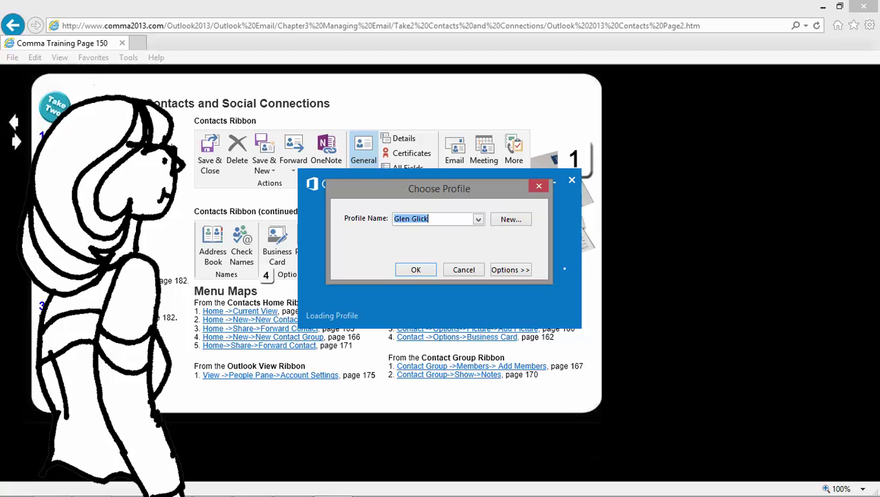
{"action": "key", "text": "Return"}
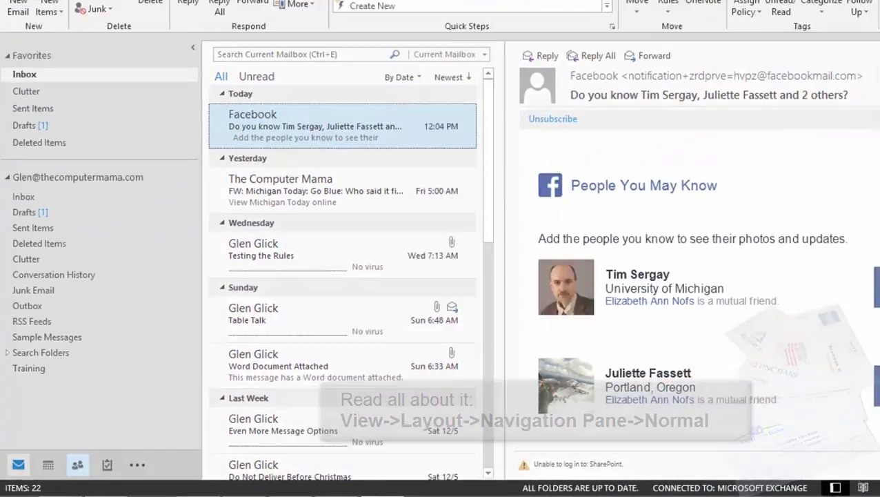
Go to Contacts in Business Card view and select the card beside the group
{"action": "left_click", "coordinate": [133, 444]}
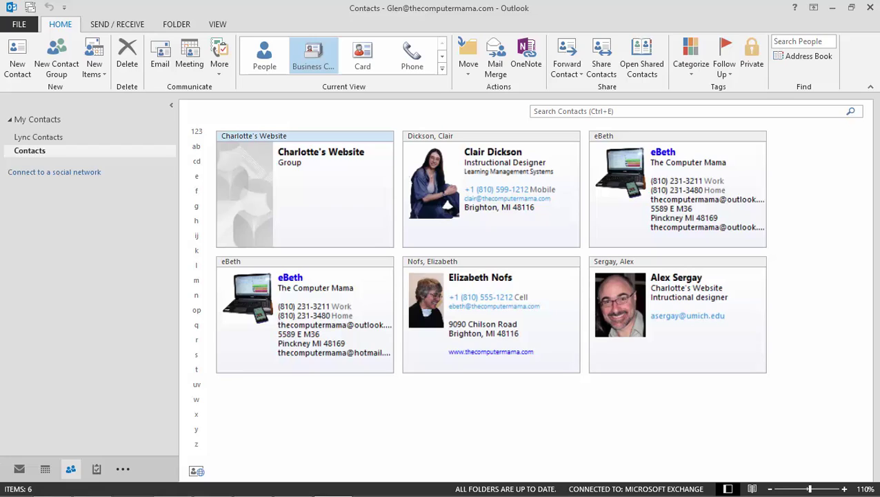
{"action": "left_click", "coordinate": [491, 186]}
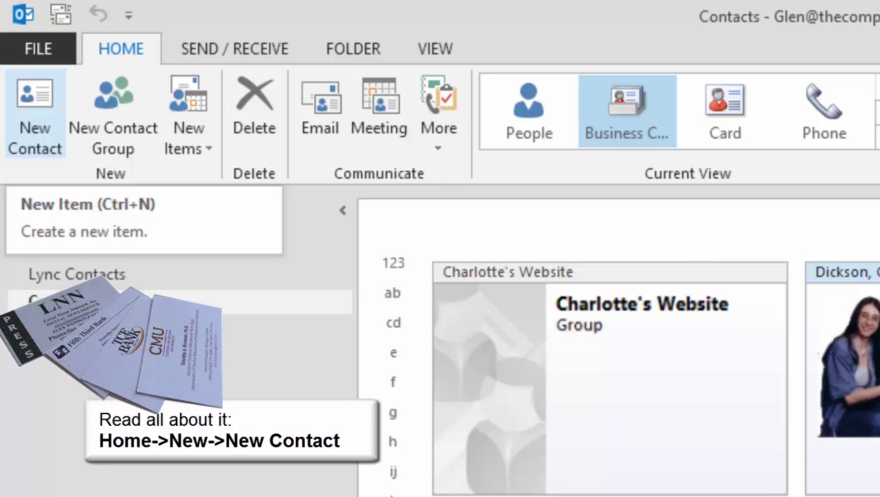
Start a new contact with the contact's full name, company Charlotte's Website and job title Technical Support
{"action": "left_click", "coordinate": [35, 118]}
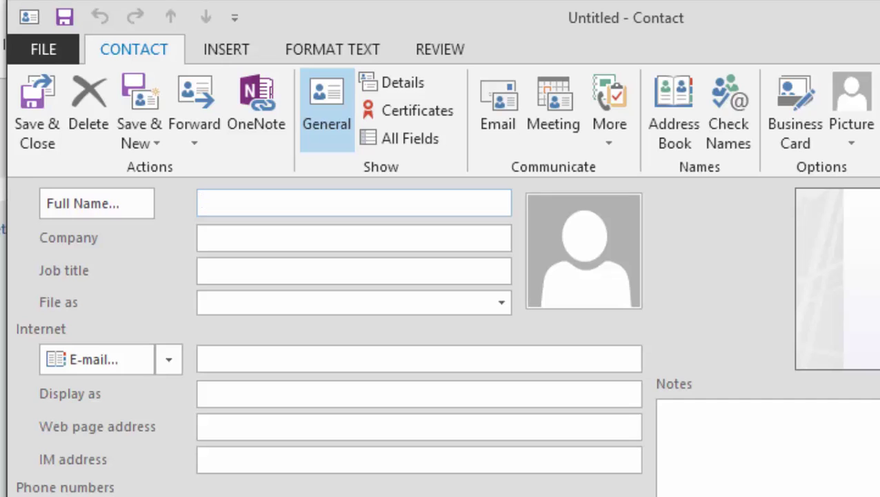
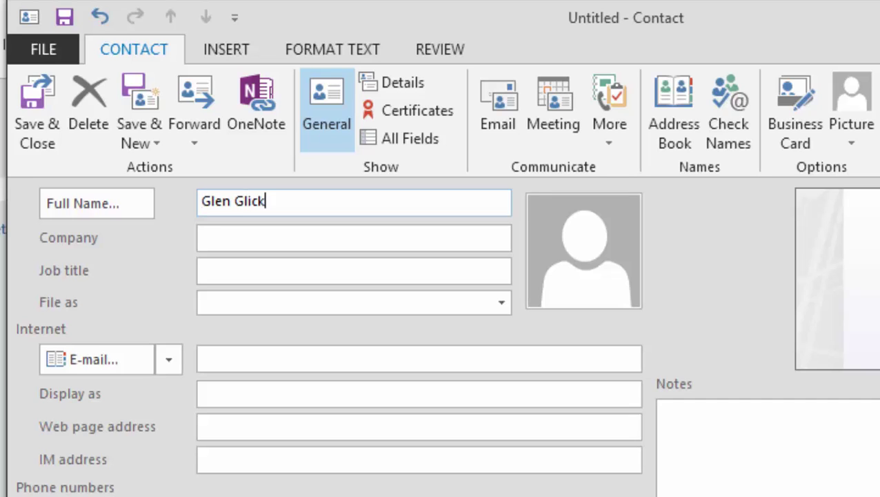
{"action": "left_click", "coordinate": [276, 237]}
{"action": "type", "text": "Charlotte's Websi"}
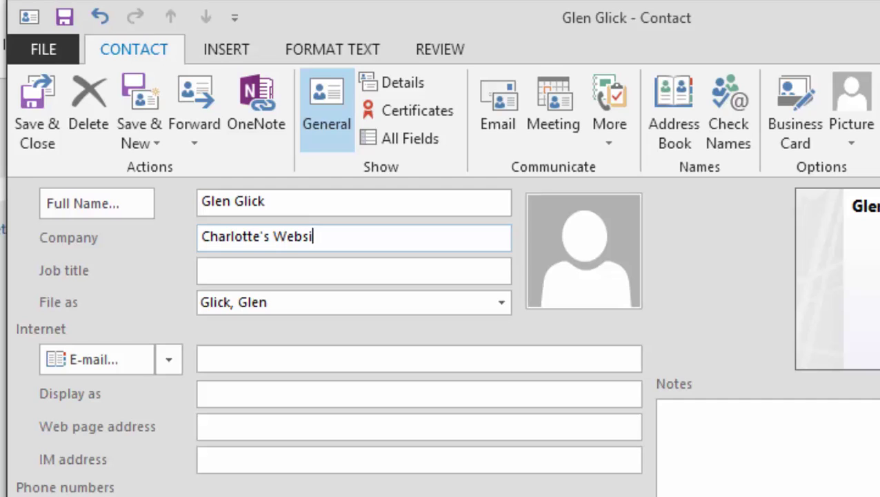
{"action": "type", "text": "te"}
{"action": "left_click", "coordinate": [276, 270]}
{"action": "type", "text": "Technical S"}
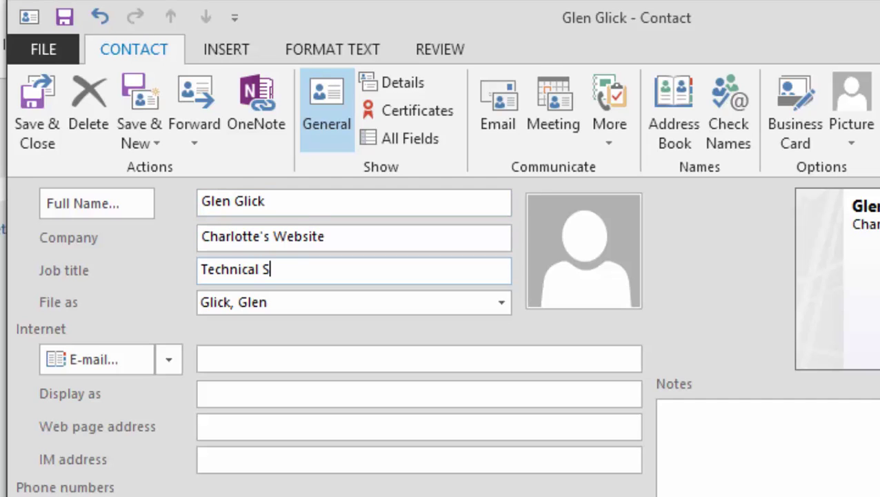
{"action": "type", "text": "upport"}
File the contact as Last, First (Company)
{"action": "key", "text": "Tab"}
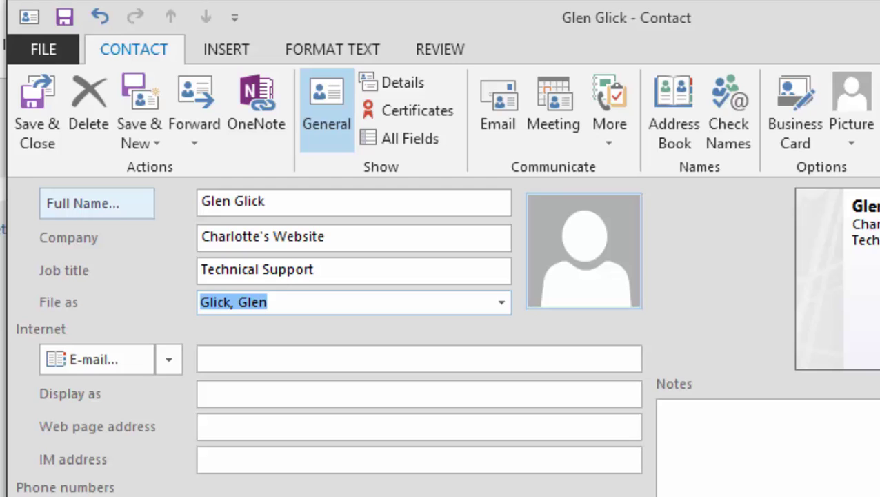
{"action": "left_click", "coordinate": [501, 302]}
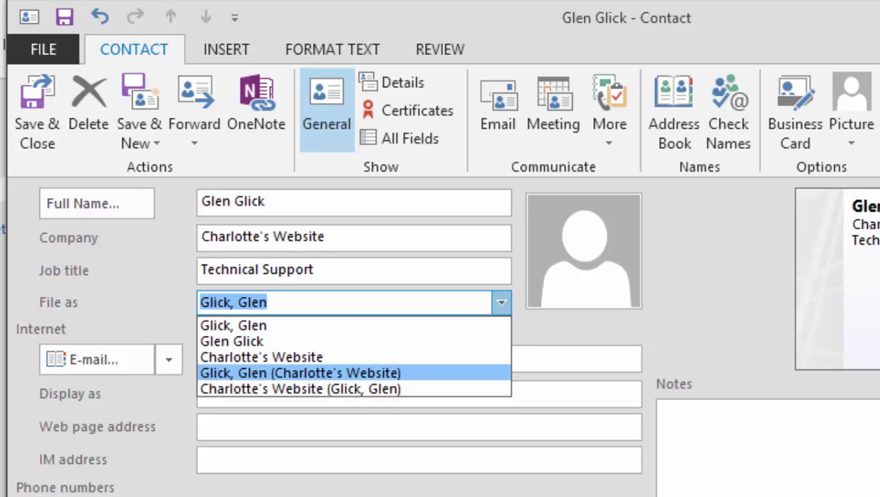
{"action": "key", "text": "Escape"}
{"action": "key", "text": "Down"}
{"action": "key", "text": "Tab"}
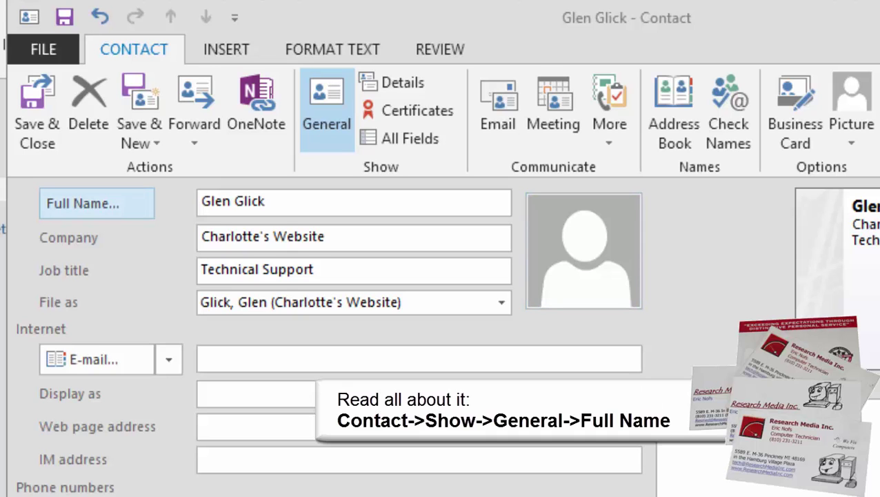
Add the title Mr. to the contact's full name in Check Full Name
{"action": "left_click", "coordinate": [96, 203]}
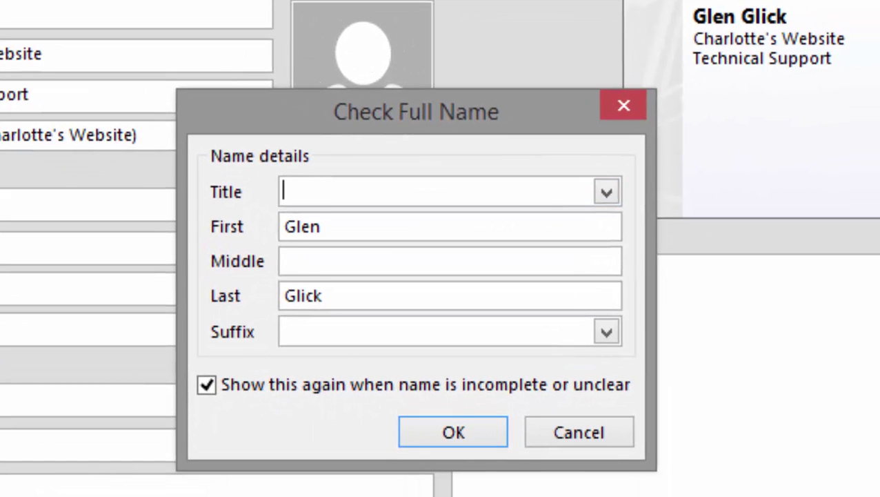
{"action": "left_click", "coordinate": [606, 192]}
{"action": "key", "text": "Up"}
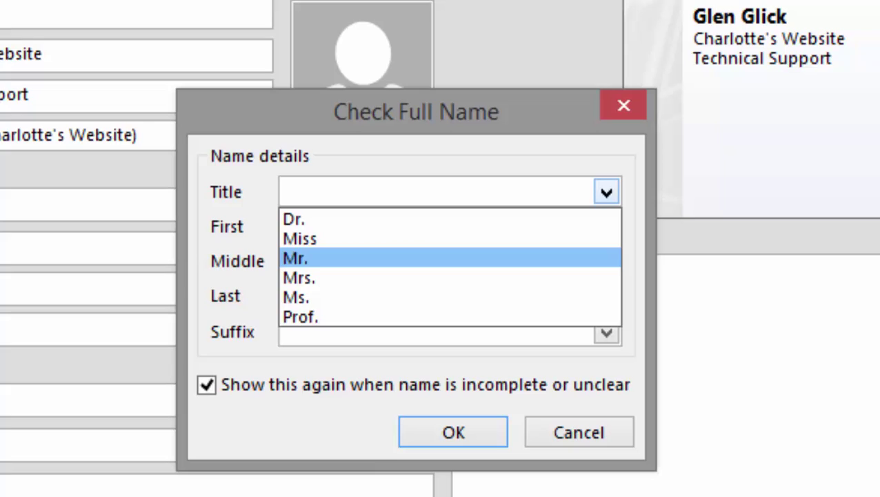
{"action": "key", "text": "Return"}
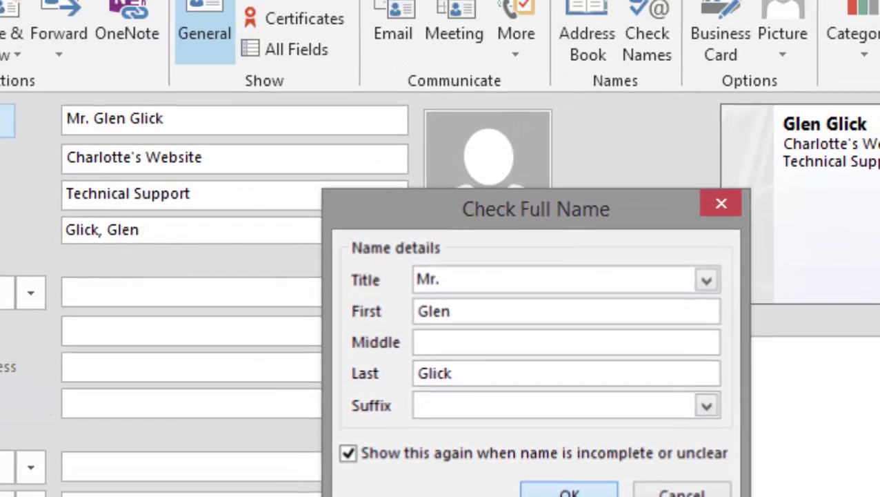
{"action": "key", "text": "Return"}
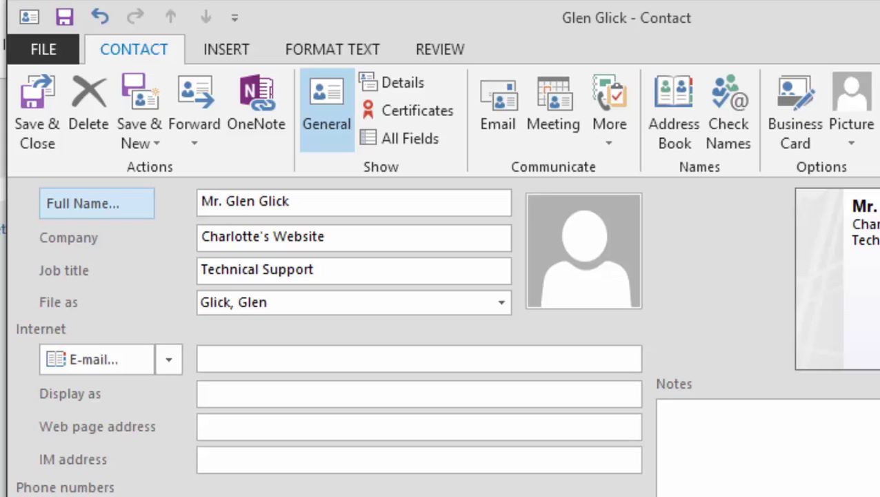
Enter the contact's e-mail address and business phone number
{"action": "left_click", "coordinate": [276, 358]}
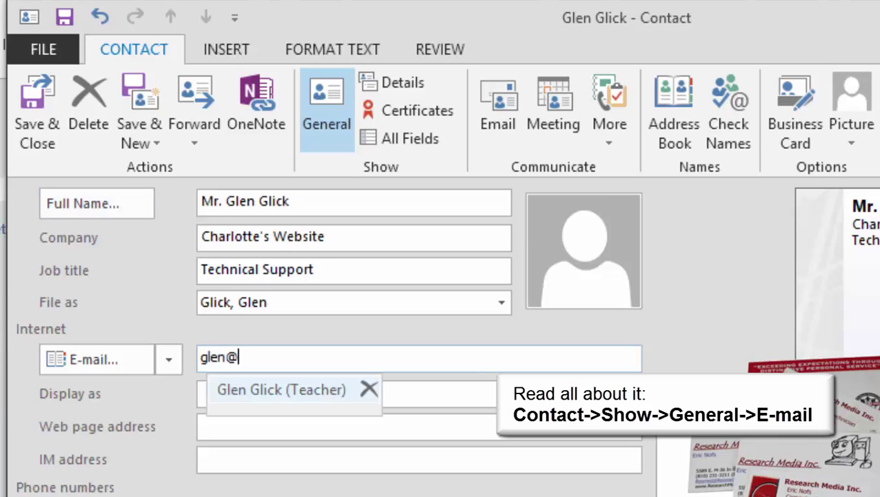
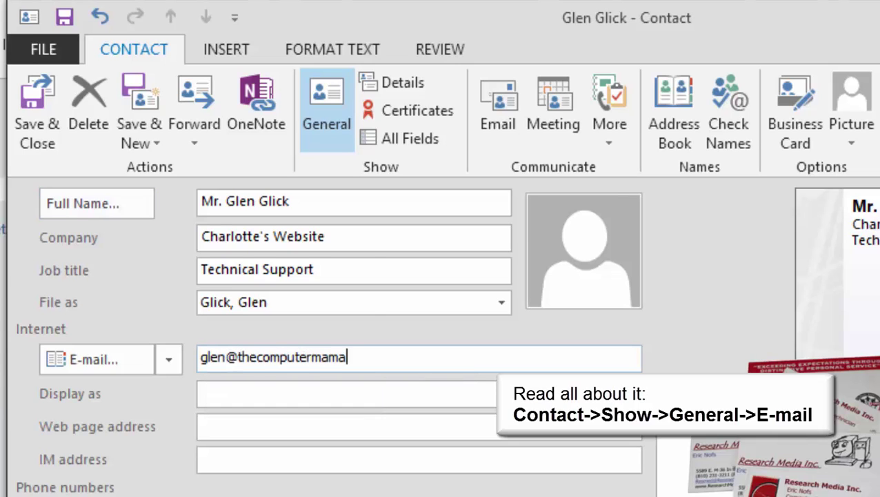
{"action": "key", "text": "Tab"}
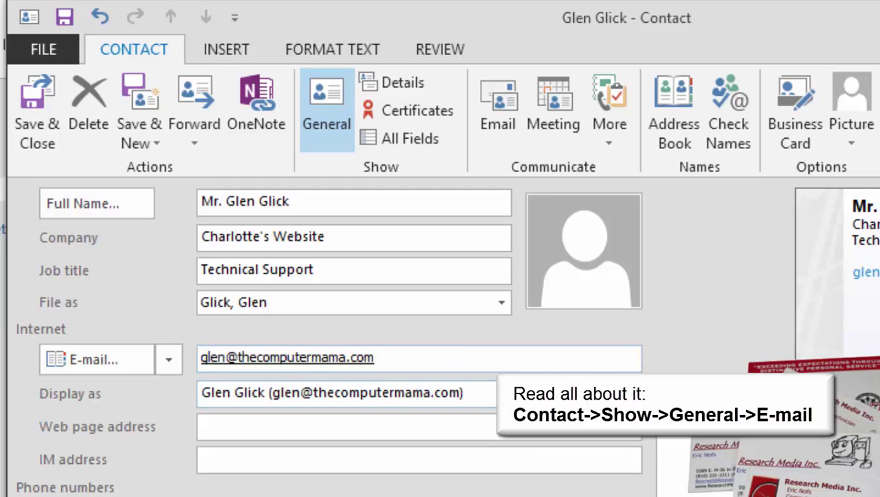
{"action": "mouse_move", "coordinate": [290, 357]}
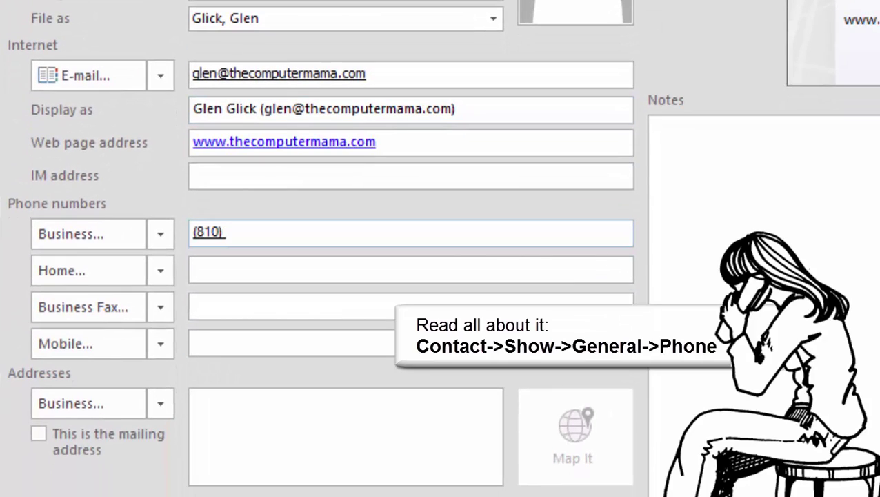
{"action": "type", "text": "231-5555"}
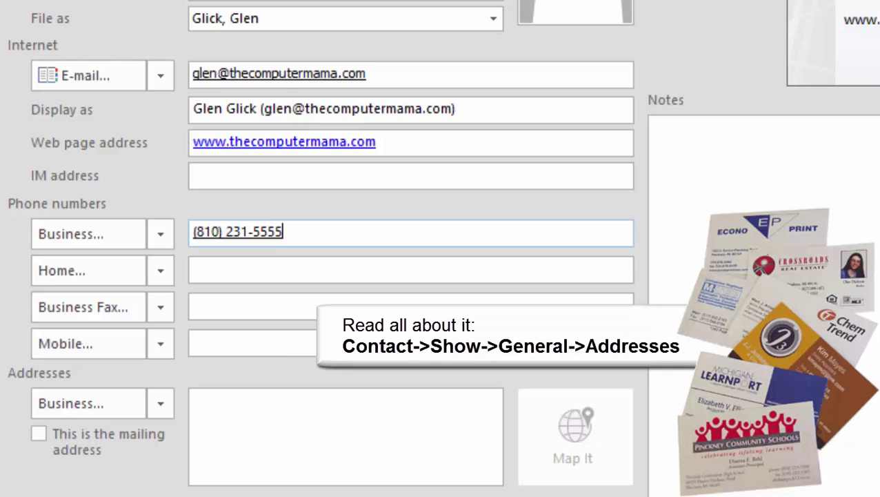
Type the business address: street on one line, city, state and ZIP on the next
{"action": "left_click", "coordinate": [196, 400]}
{"action": "type", "text": "123 Main S"}
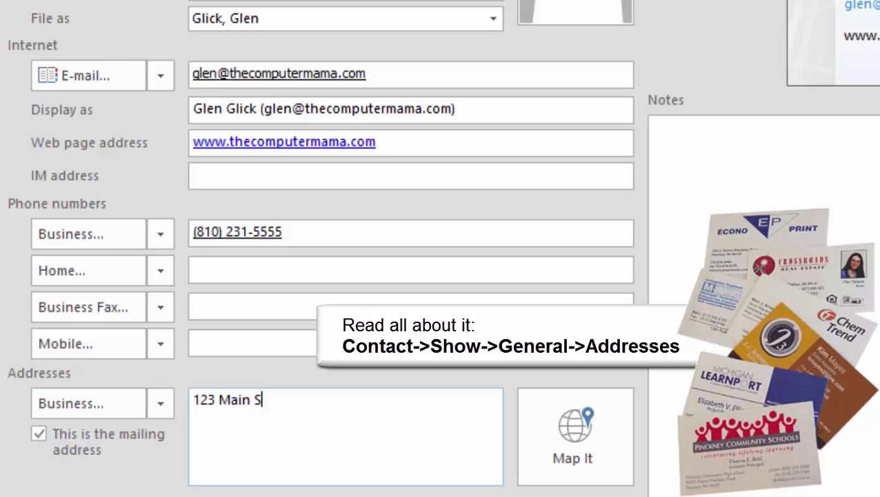
{"action": "type", "text": "treet"}
{"action": "key", "text": "Return"}
{"action": "type", "text": "Brighton, MI 48"}
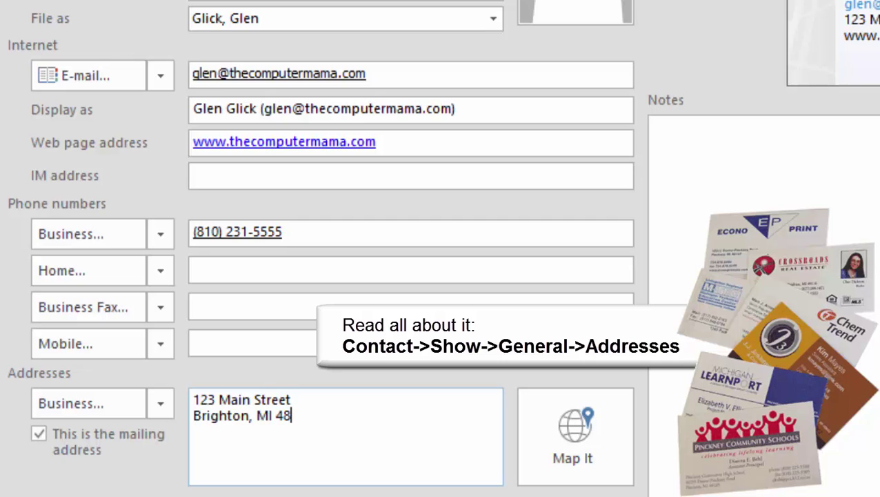
{"action": "type", "text": "116"}
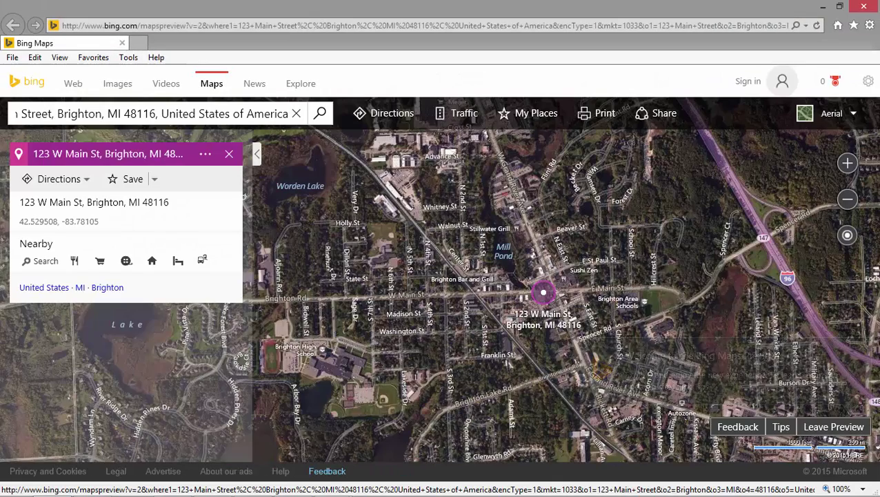
Zoom in on the business address pin on the Bing map
{"action": "scroll", "coordinate": [543, 293], "scroll_direction": "up", "scroll_amount": 5}
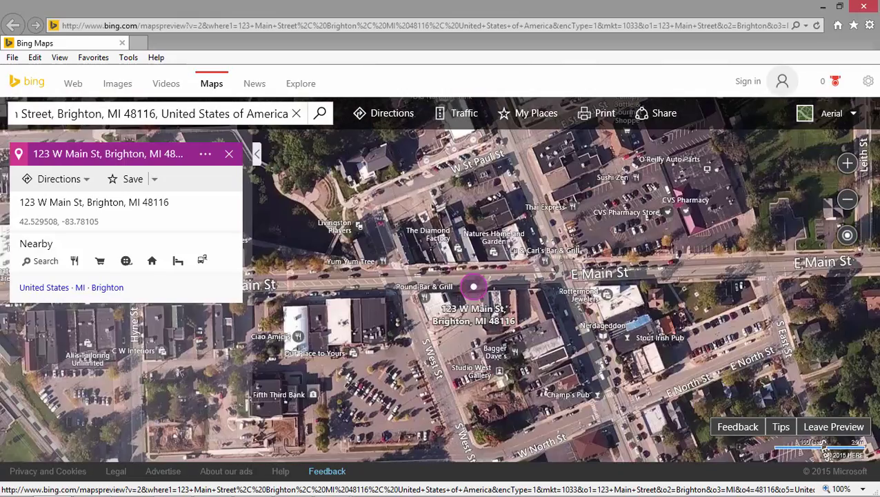
{"action": "scroll", "coordinate": [490, 297], "scroll_direction": "up", "scroll_amount": 2}
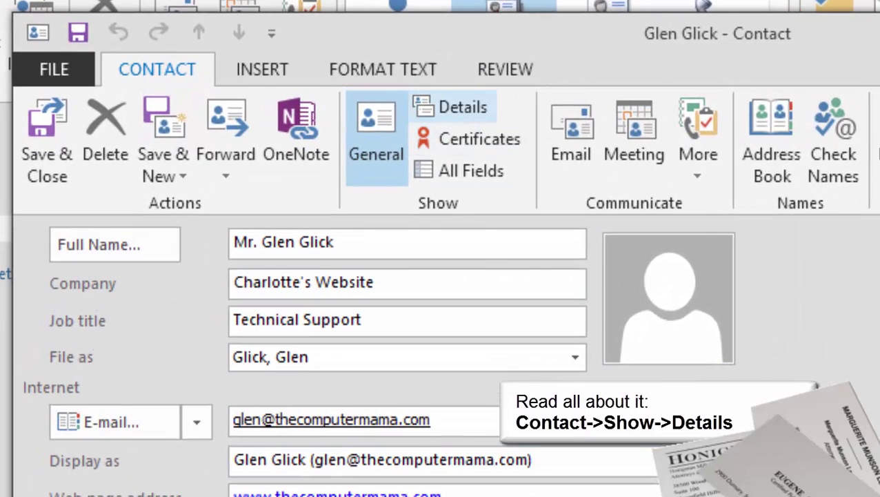
On the Details page, enter Department Training, Office Brighton, Nickname Teacher and the manager's name
{"action": "left_click", "coordinate": [451, 107]}
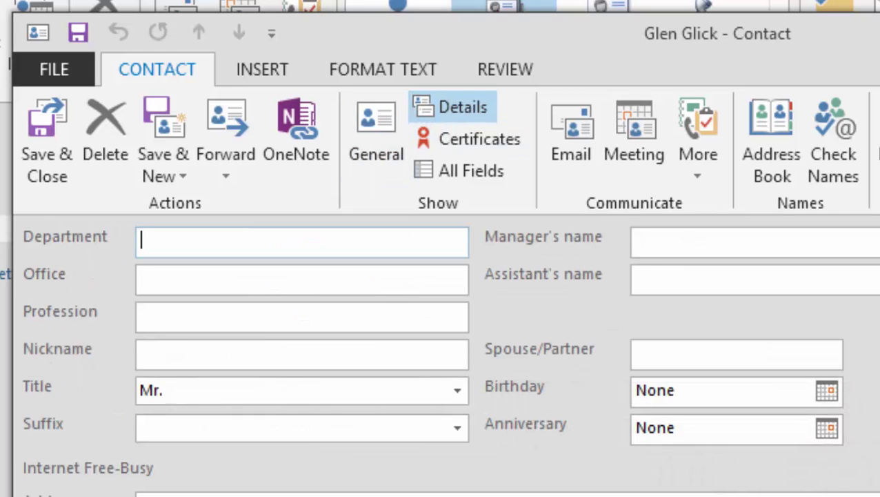
{"action": "type", "text": "Training"}
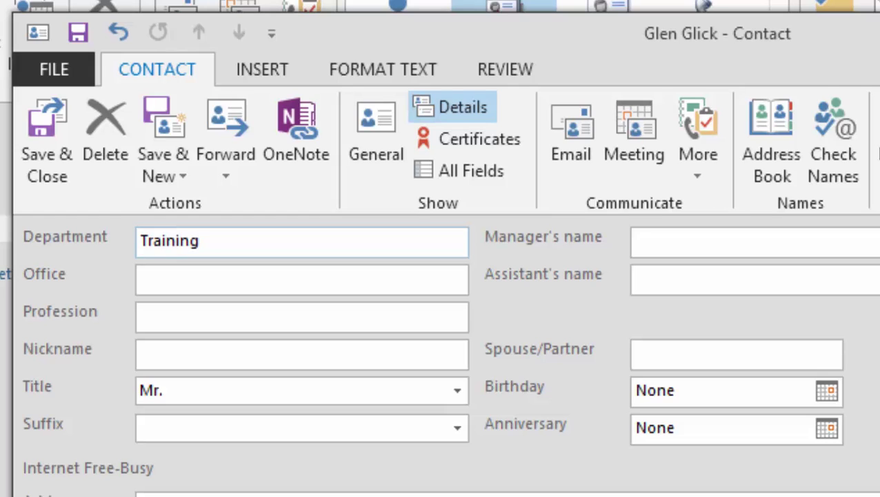
{"action": "left_click", "coordinate": [140, 277]}
{"action": "type", "text": "Brighton"}
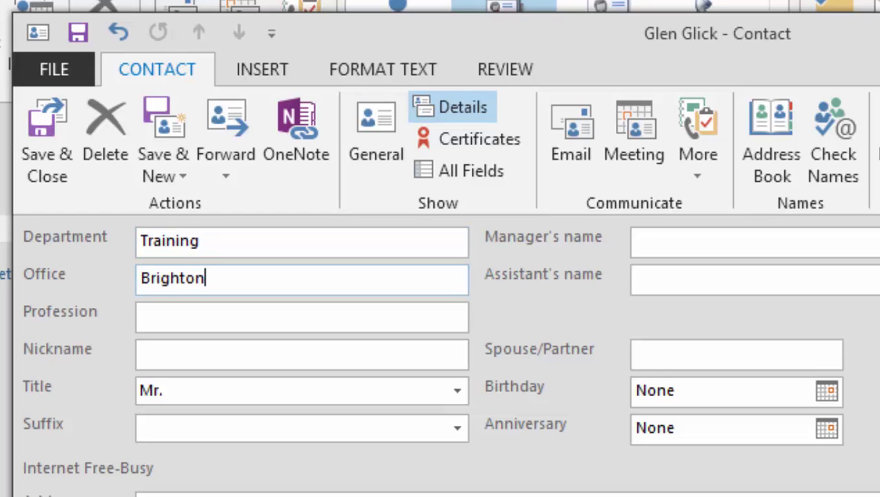
{"action": "left_click", "coordinate": [141, 353]}
{"action": "type", "text": "Teacher"}
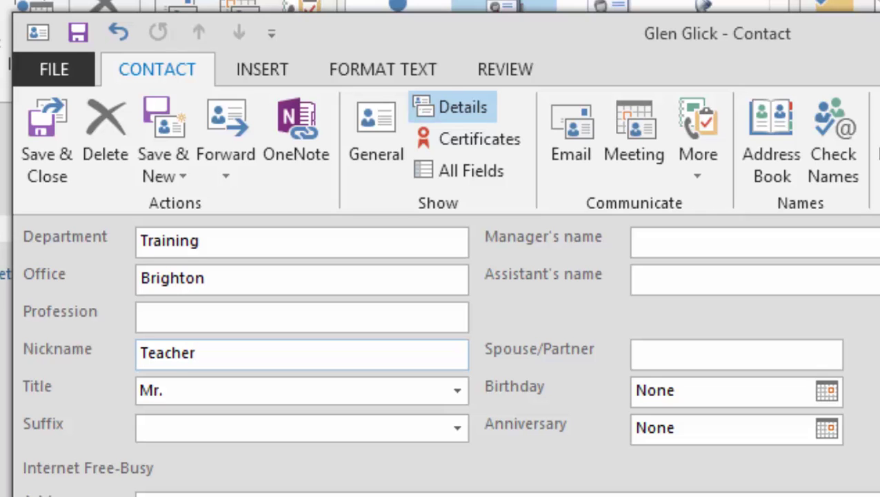
{"action": "left_click", "coordinate": [636, 240]}
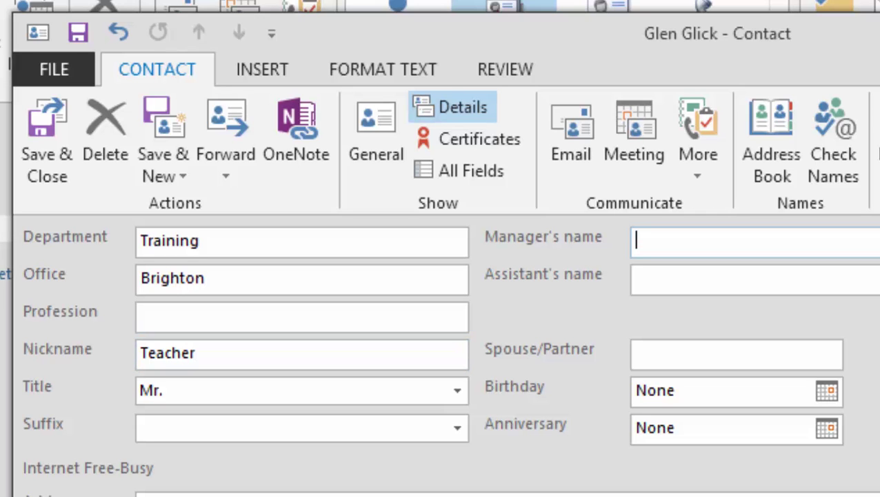
{"action": "type", "text": "The C"}
{"action": "type", "text": "omputer"}
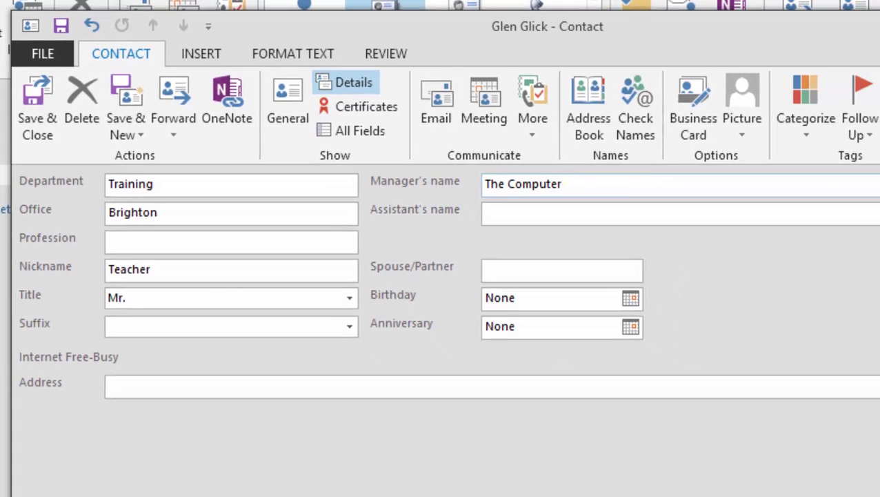
{"action": "type", "text": " Mama"}
Set the contact's birthday to 11/7/1967
{"action": "left_click", "coordinate": [630, 297]}
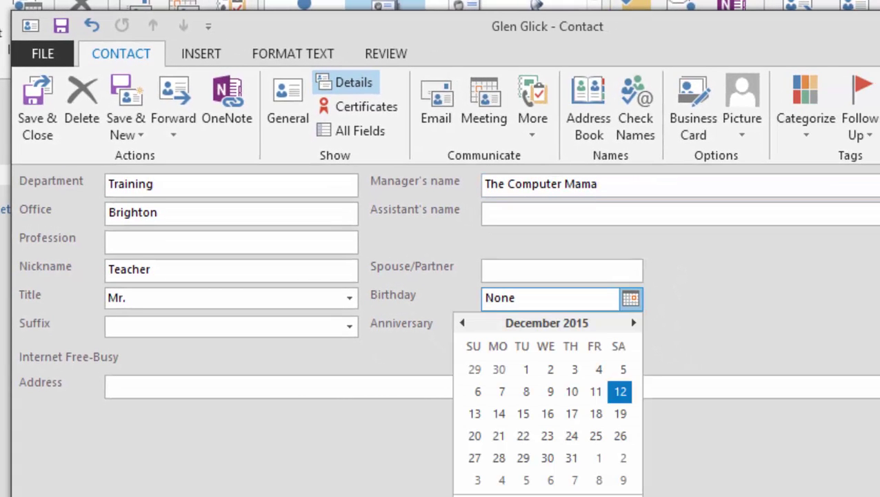
{"action": "key", "text": "Page_Up"}
{"action": "left_click", "coordinate": [623, 391]}
{"action": "double_click", "coordinate": [549, 297]}
{"action": "type", "text": "1967"}
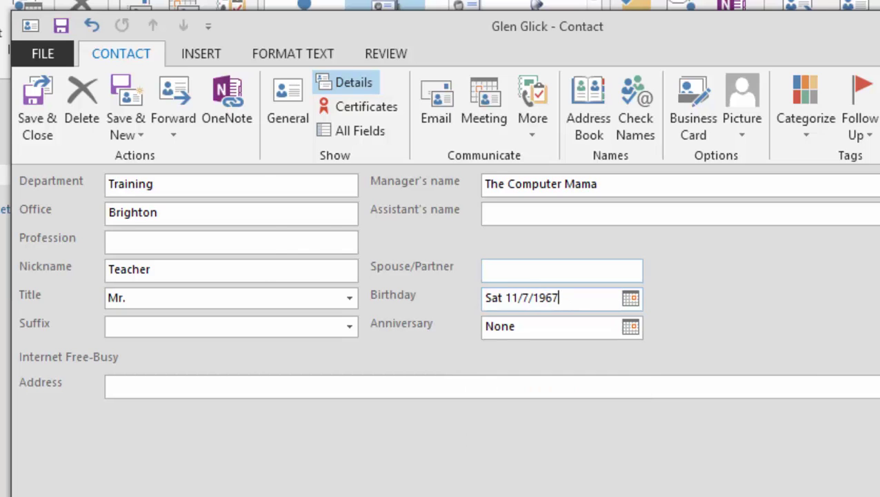
{"action": "key", "text": "Return"}
Back on General, set the second cartoon portrait GIF as the contact's picture
{"action": "left_click", "coordinate": [288, 104]}
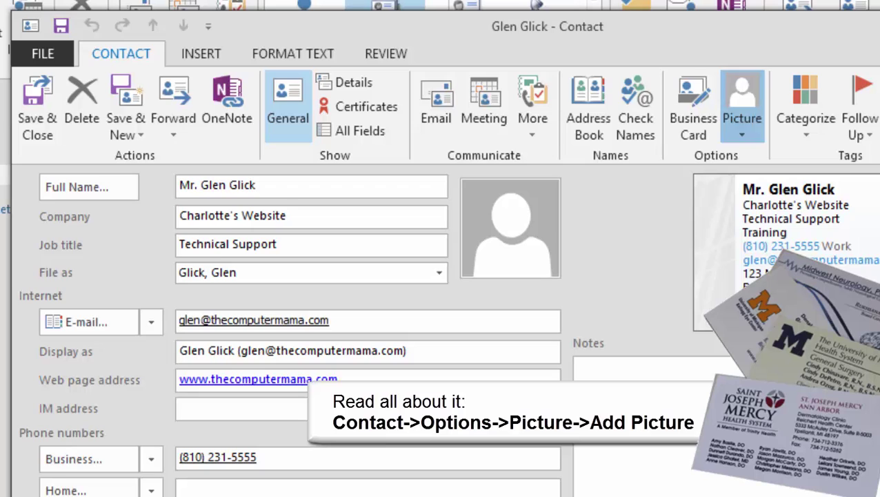
{"action": "left_click", "coordinate": [742, 110]}
{"action": "left_click", "coordinate": [792, 157]}
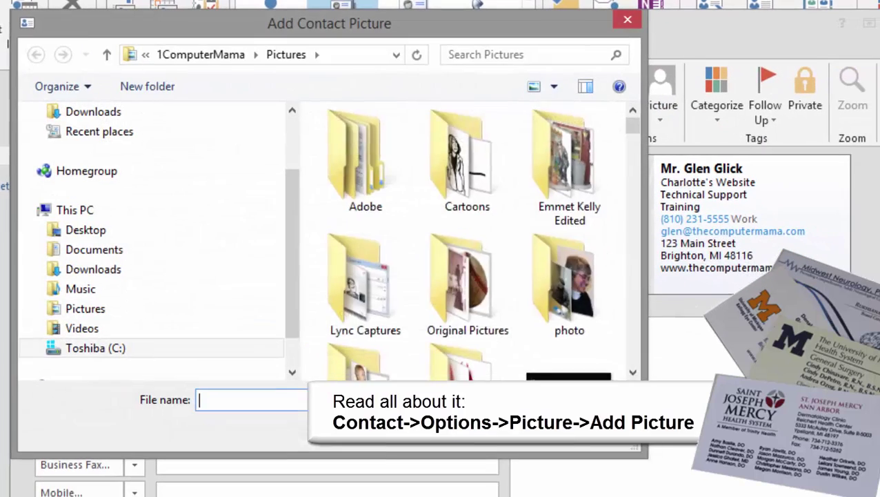
{"action": "scroll", "coordinate": [466, 238], "scroll_direction": "down", "scroll_amount": 10}
{"action": "scroll", "coordinate": [465, 238], "scroll_direction": "down", "scroll_amount": 3}
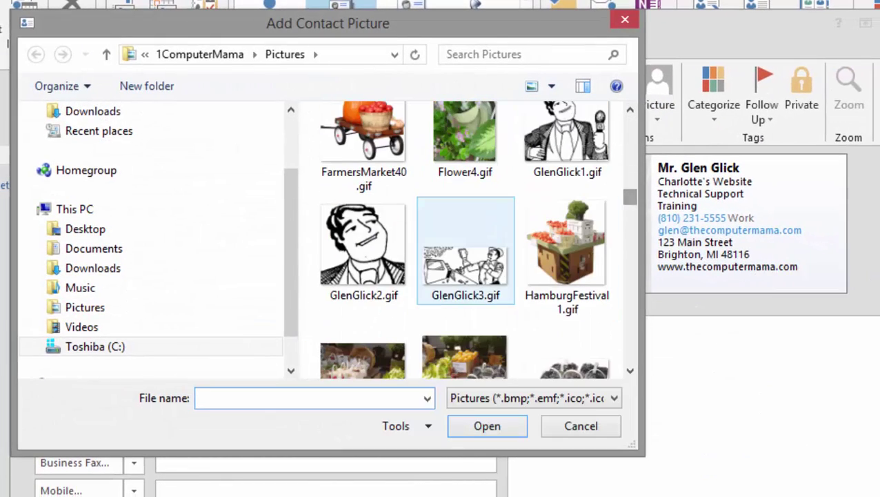
{"action": "left_click", "coordinate": [363, 248]}
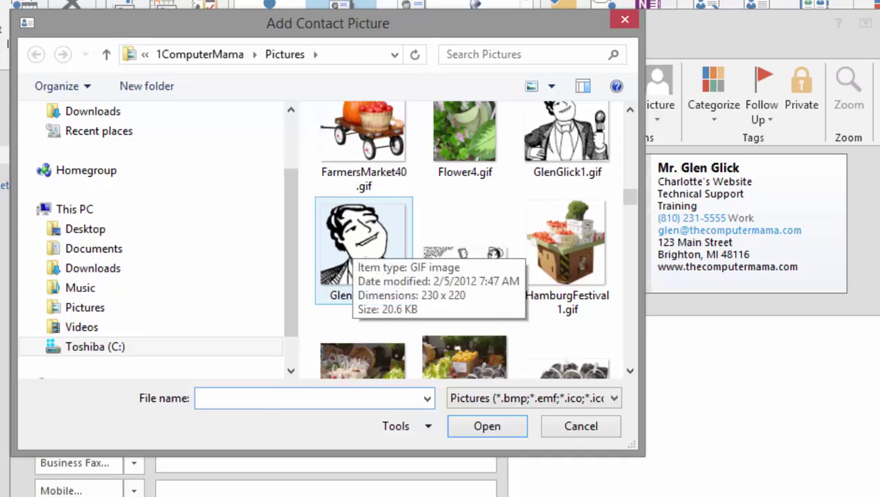
{"action": "double_click", "coordinate": [364, 249]}
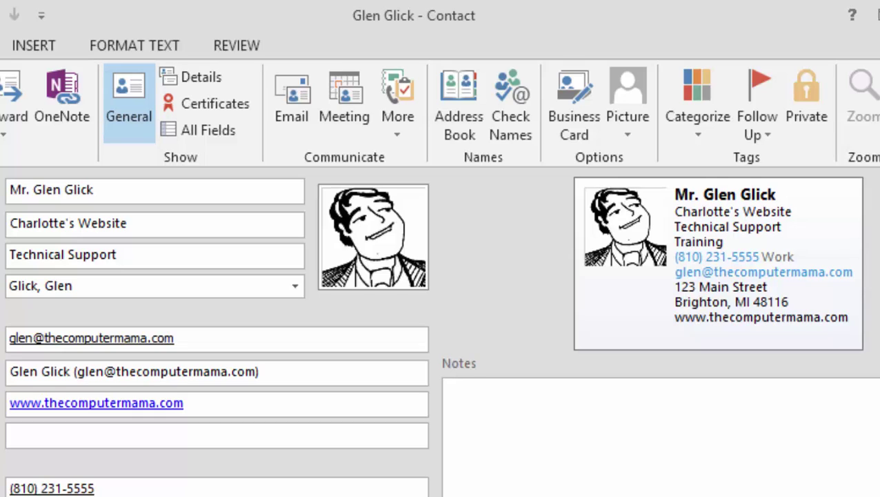
{"action": "left_click", "coordinate": [453, 404]}
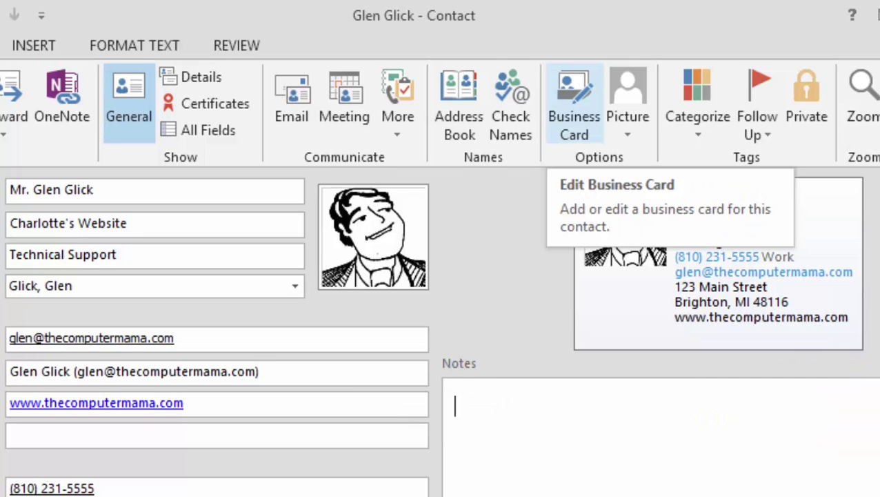
Set the business card layout to Image Top with the picture aligned Top Center
{"action": "left_click", "coordinate": [574, 104]}
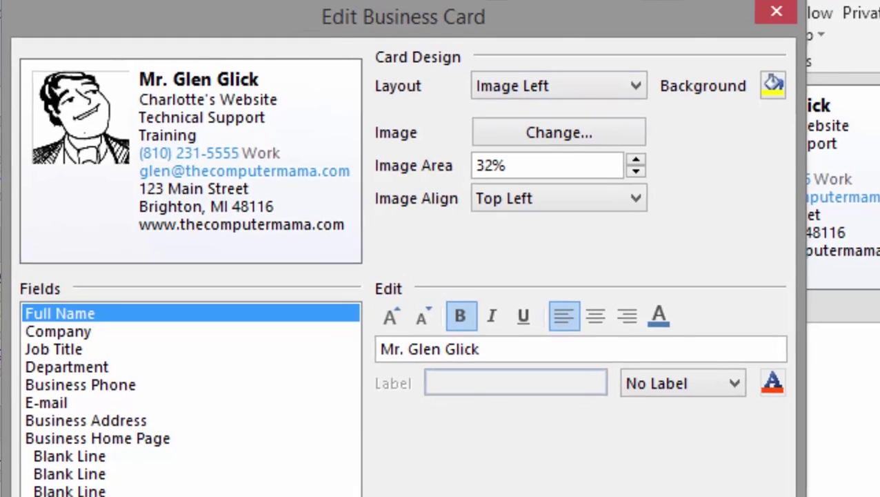
{"action": "left_click", "coordinate": [559, 86]}
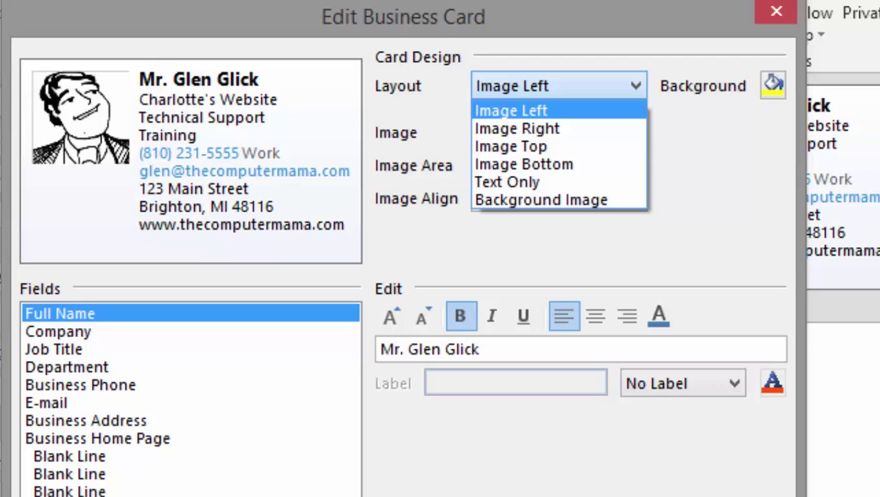
{"action": "left_click", "coordinate": [525, 143]}
{"action": "left_click", "coordinate": [559, 198]}
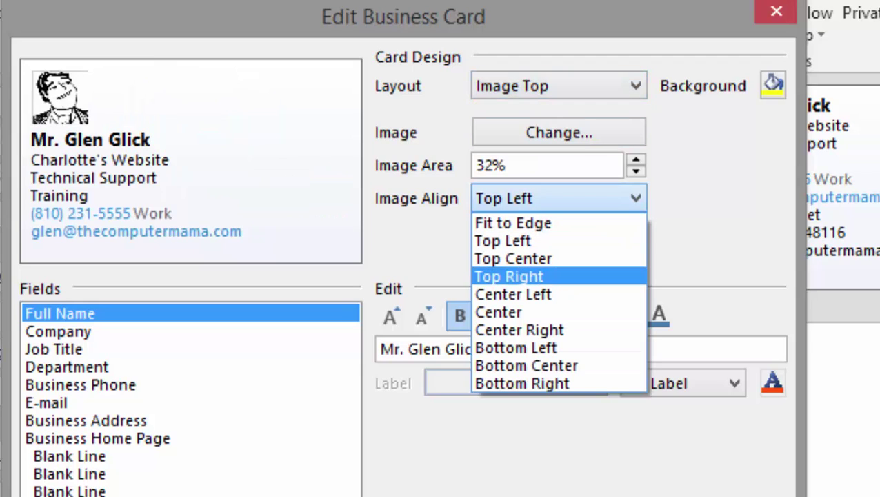
{"action": "left_click", "coordinate": [513, 258]}
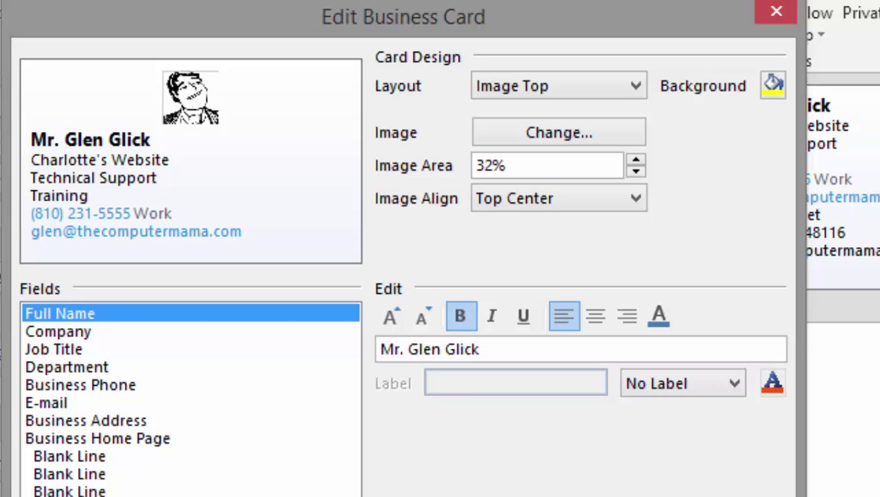
Relabel the Business Phone line as Cell, move it to the top and center it
{"action": "left_click", "coordinate": [80, 385]}
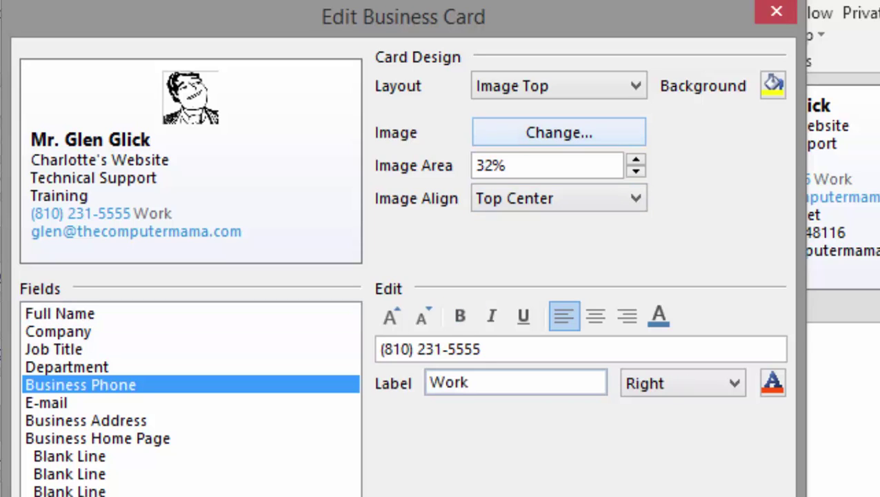
{"action": "double_click", "coordinate": [448, 382]}
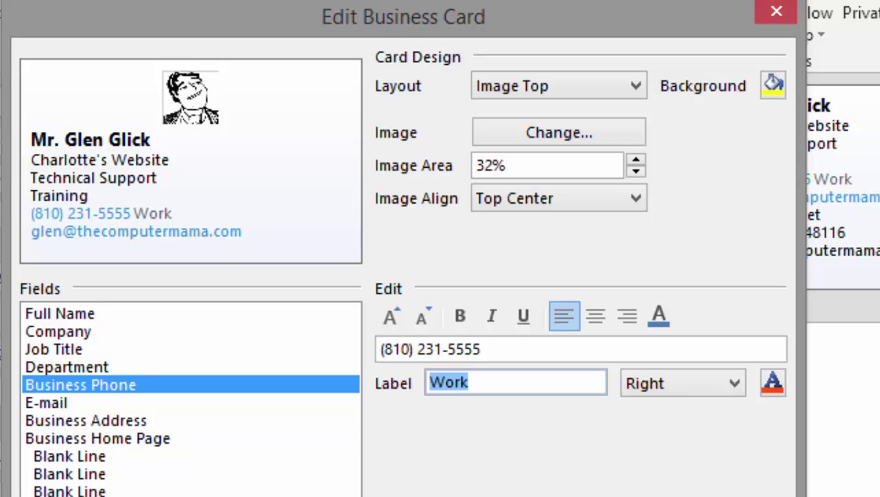
{"action": "type", "text": "Cell"}
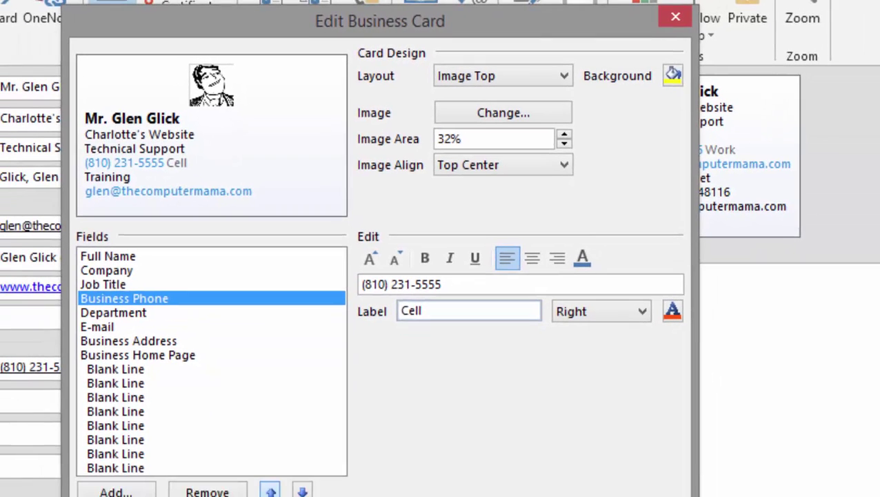
{"action": "left_click", "coordinate": [263, 496]}
{"action": "left_click", "coordinate": [263, 496]}
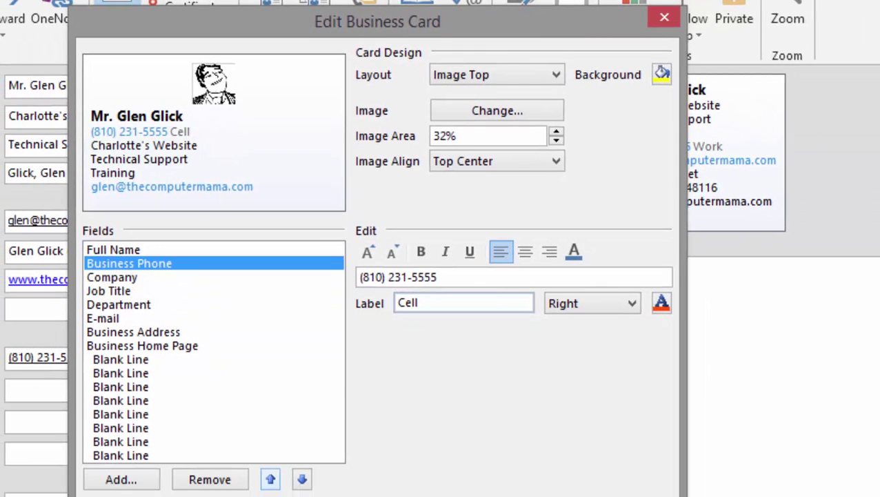
{"action": "left_click", "coordinate": [270, 479]}
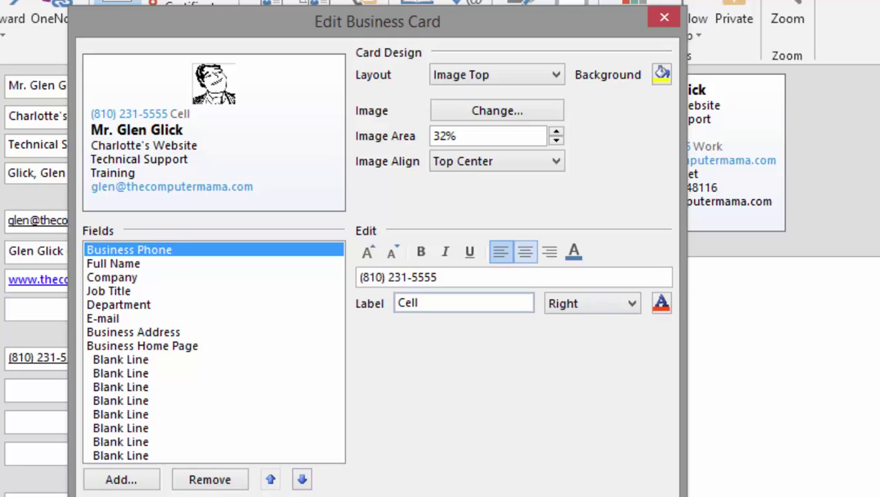
{"action": "left_click", "coordinate": [525, 251]}
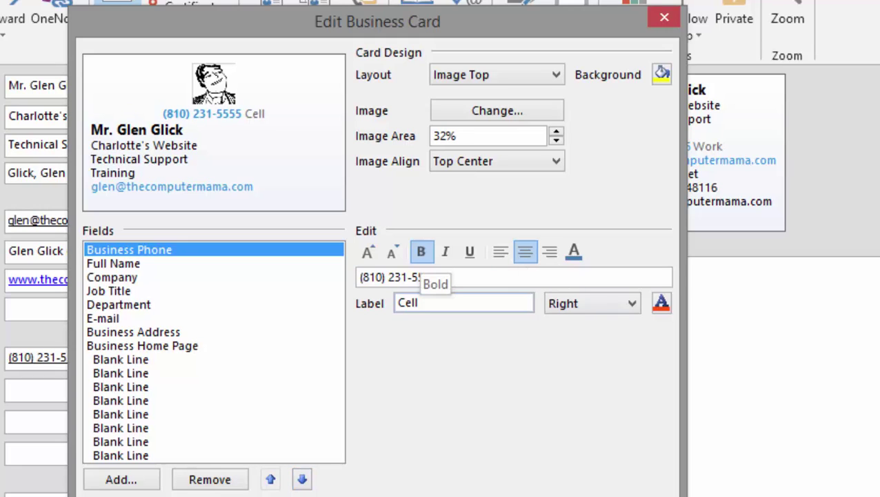
Move the E-mail line above the full name, center it, then save and close the contact
{"action": "left_click", "coordinate": [102, 318]}
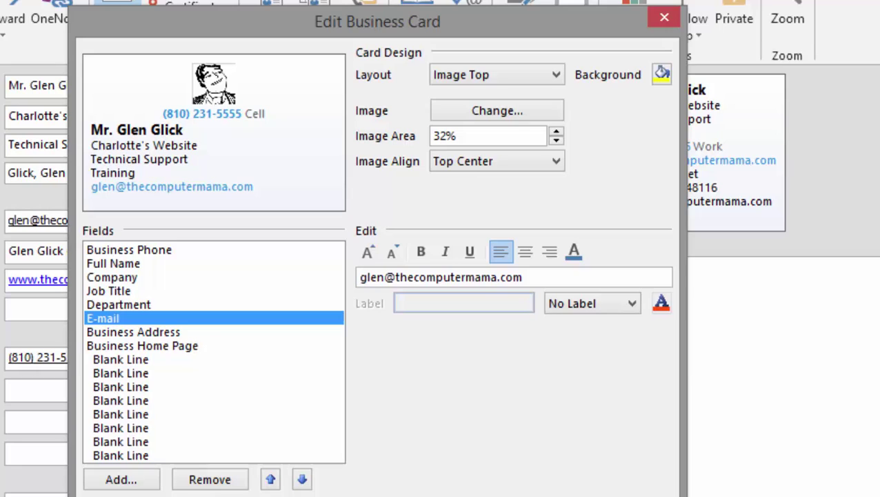
{"action": "left_click", "coordinate": [270, 479]}
{"action": "left_click", "coordinate": [270, 478]}
{"action": "left_click", "coordinate": [269, 478]}
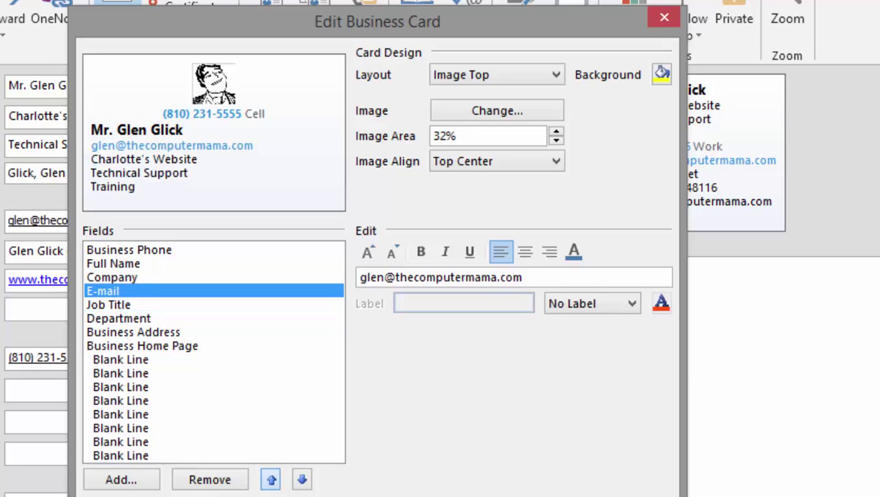
{"action": "left_click", "coordinate": [270, 478]}
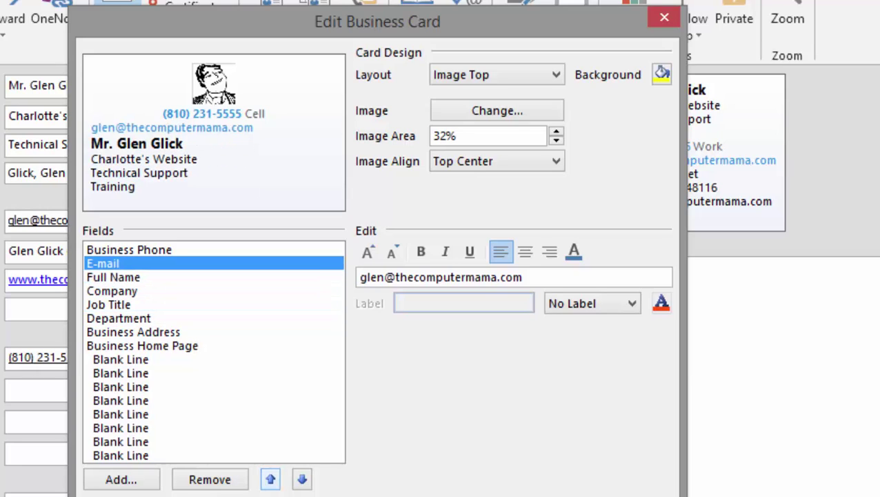
{"action": "left_click", "coordinate": [525, 252]}
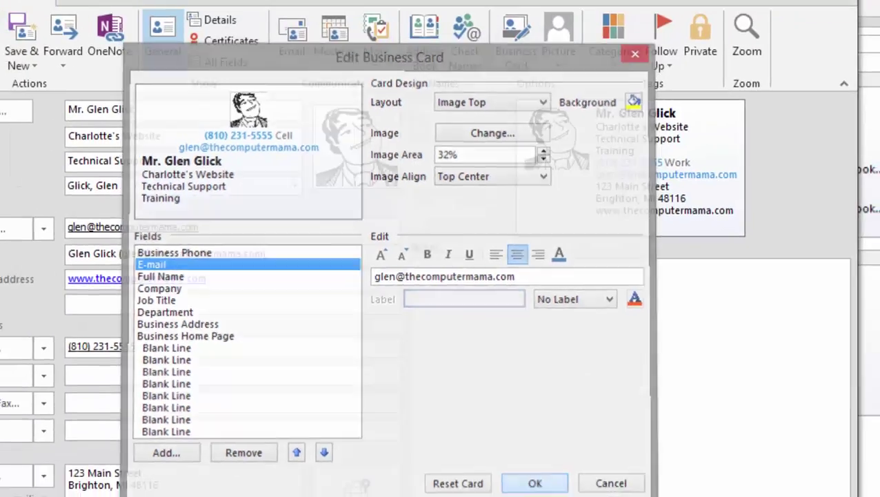
{"action": "key", "text": "Return"}
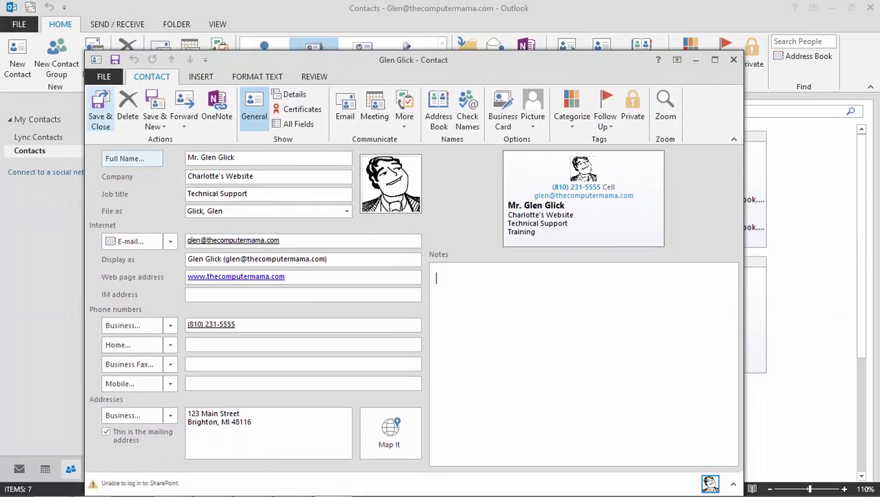
{"action": "key", "text": "alt+s"}
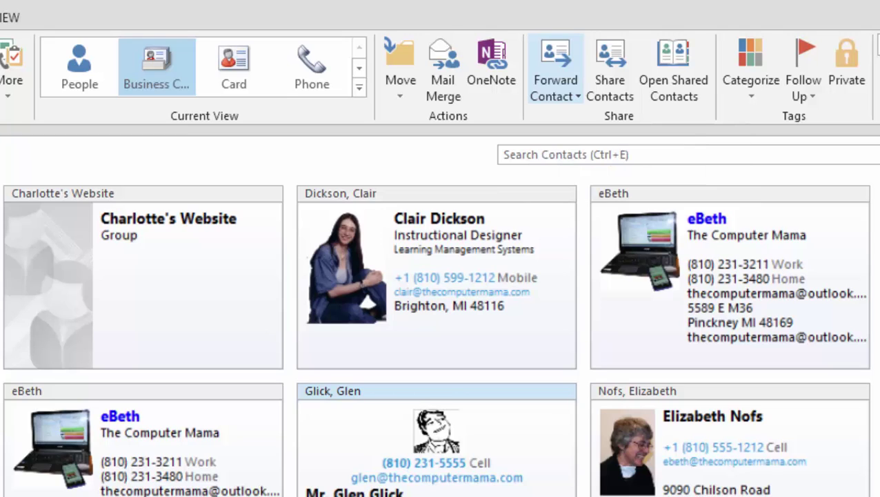
Show the Forward Contact options for the new contact's card
{"action": "left_click", "coordinate": [555, 88]}
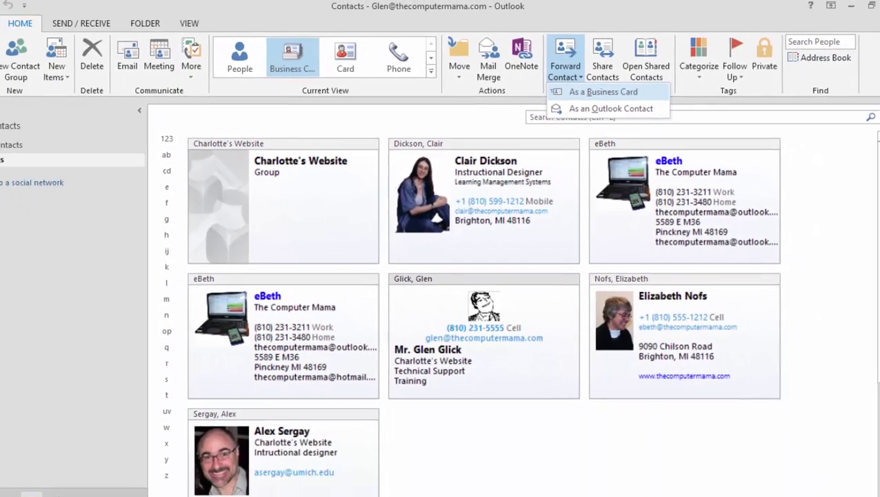
Send the contact's business card to that same contact, then switch to the Inbox
{"action": "left_click", "coordinate": [611, 118]}
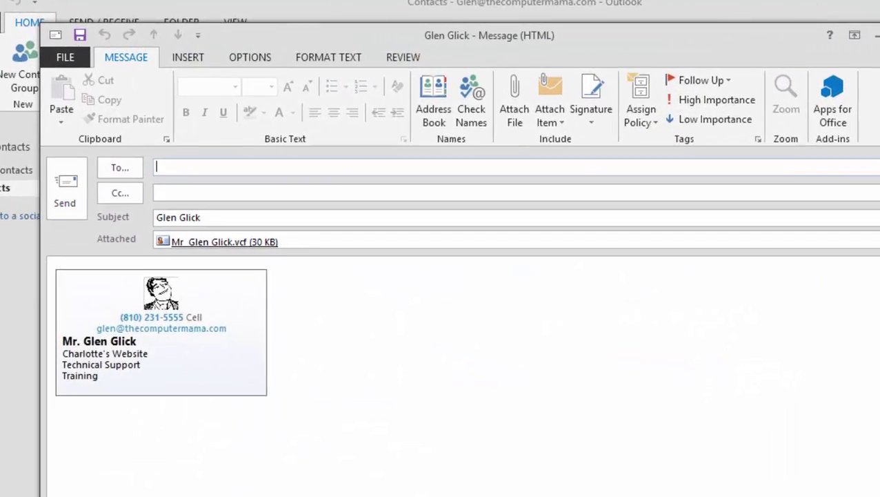
{"action": "type", "text": "gl"}
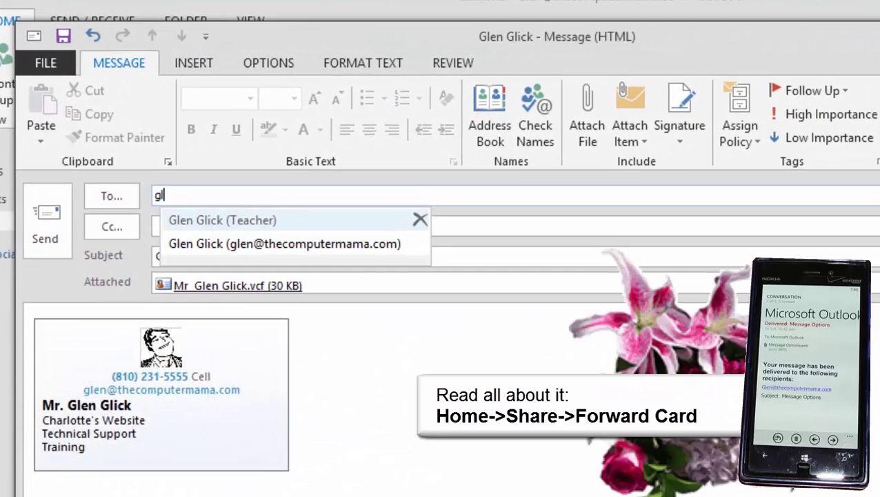
{"action": "type", "text": "en"}
{"action": "key", "text": "Return"}
{"action": "key", "text": "ctrl+Return"}
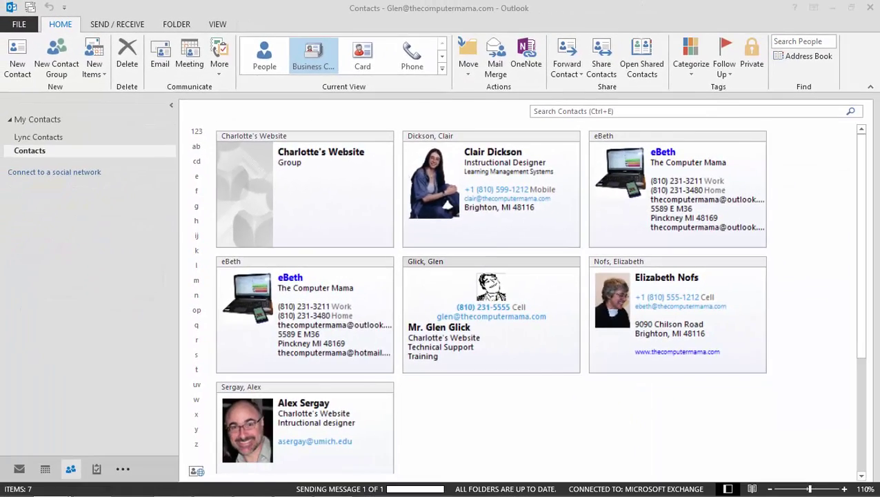
{"action": "key", "text": "ctrl+1"}
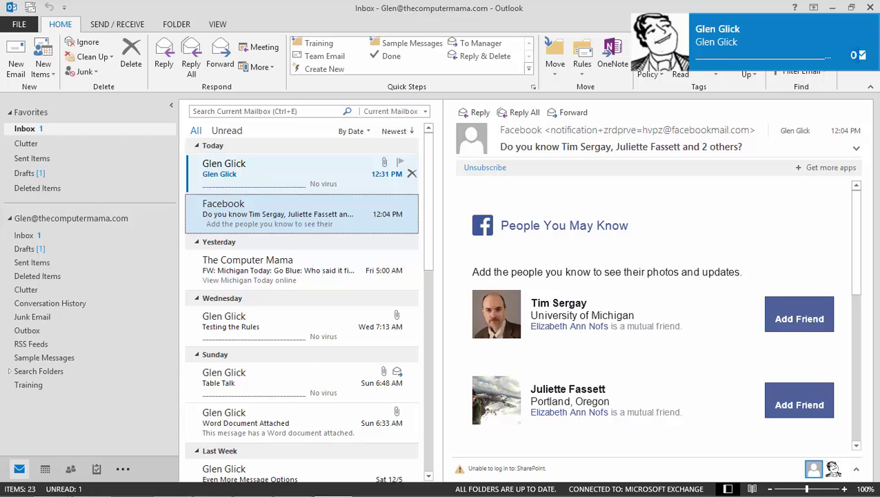
Preview the received business-card message, then return to People
{"action": "key", "text": "Up"}
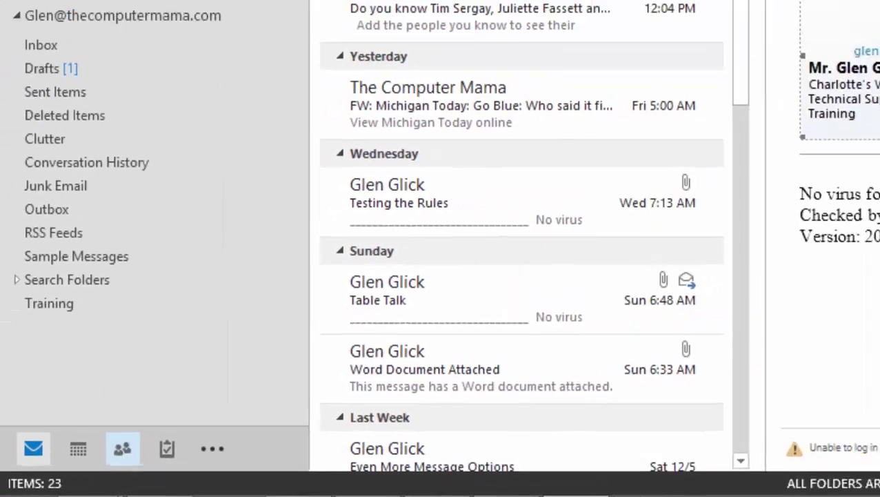
{"action": "left_click", "coordinate": [122, 449]}
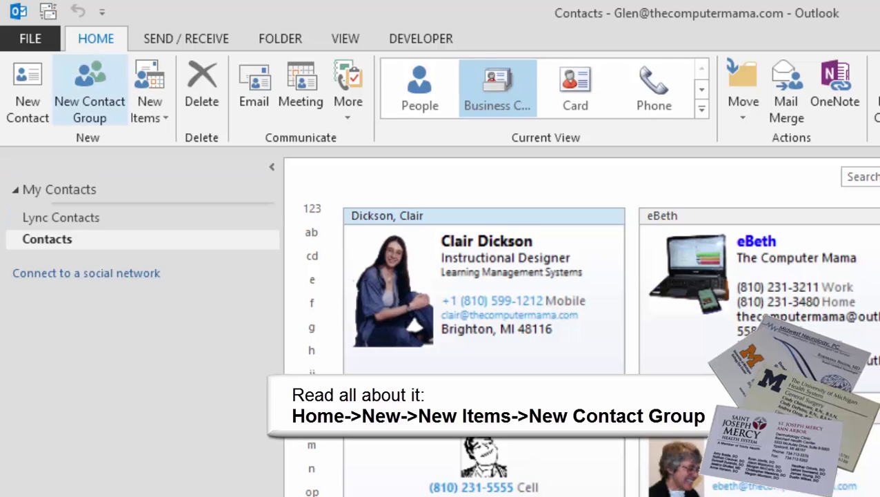
Create a contact group named 'Charlotte's Website' and show its Add Members options
{"action": "left_click", "coordinate": [90, 93]}
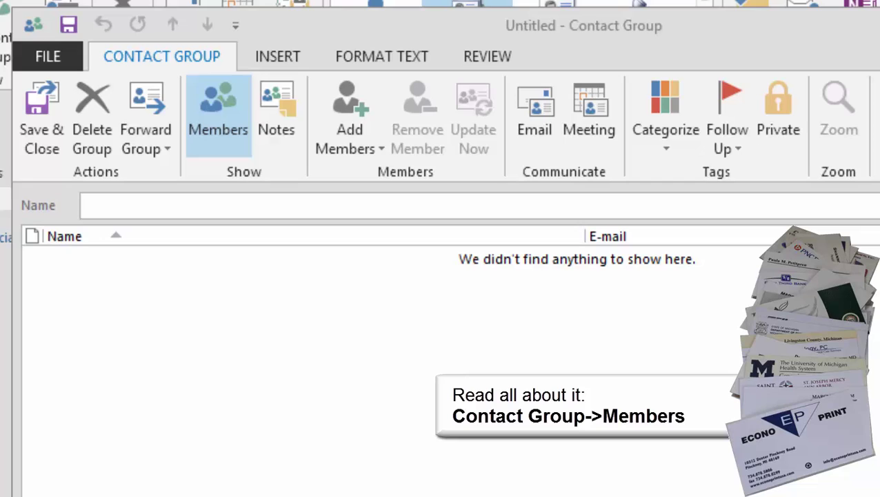
{"action": "type", "text": "Charlott"}
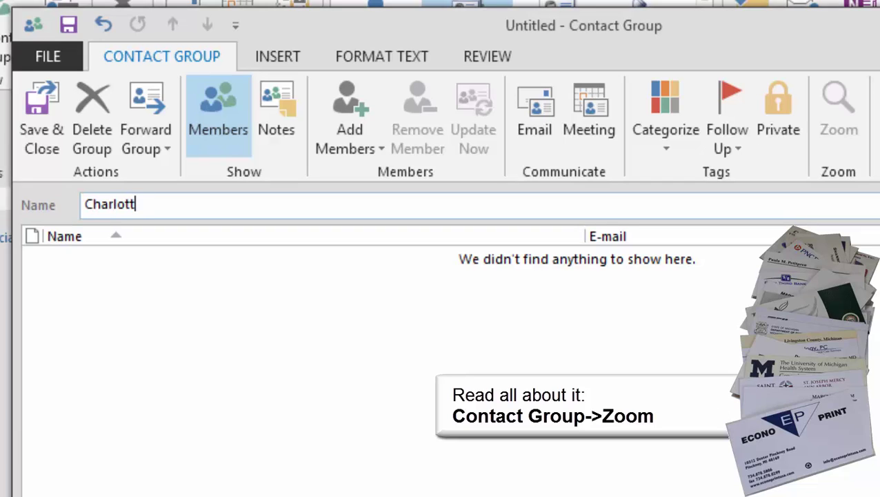
{"action": "type", "text": "e's Website"}
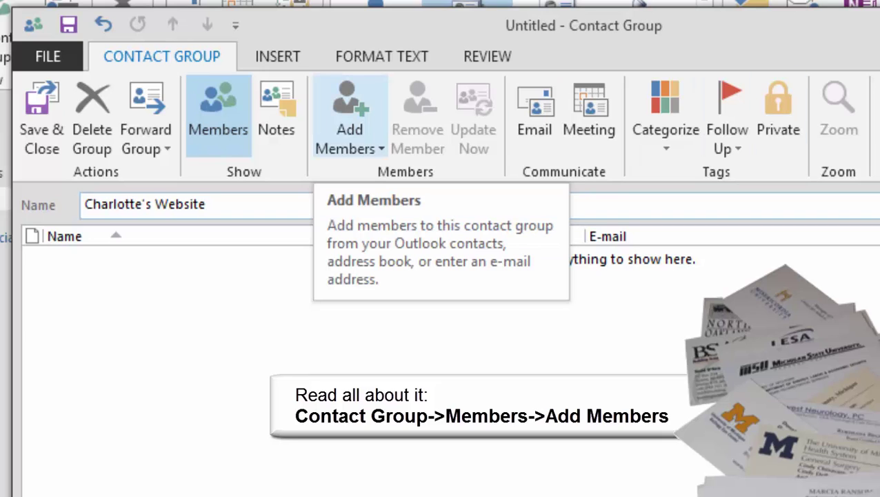
{"action": "left_click", "coordinate": [350, 121]}
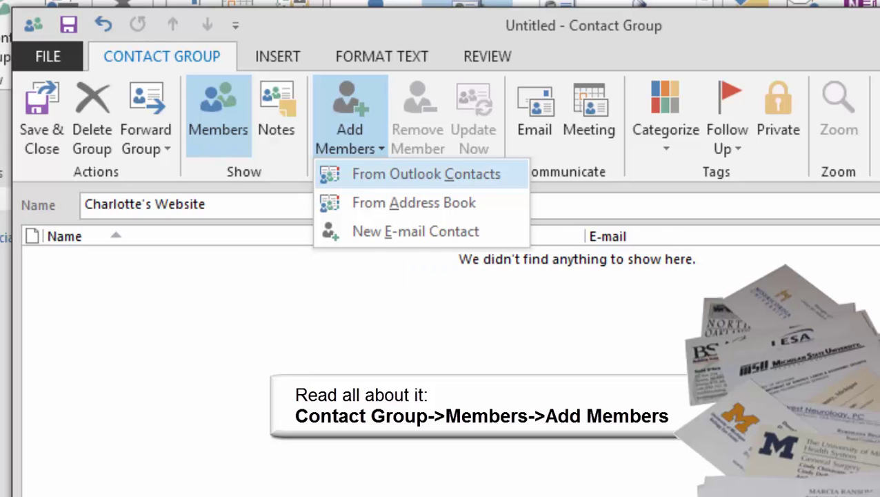
Add three Outlook contacts as members of the Charlotte's Website group
{"action": "left_click", "coordinate": [426, 174]}
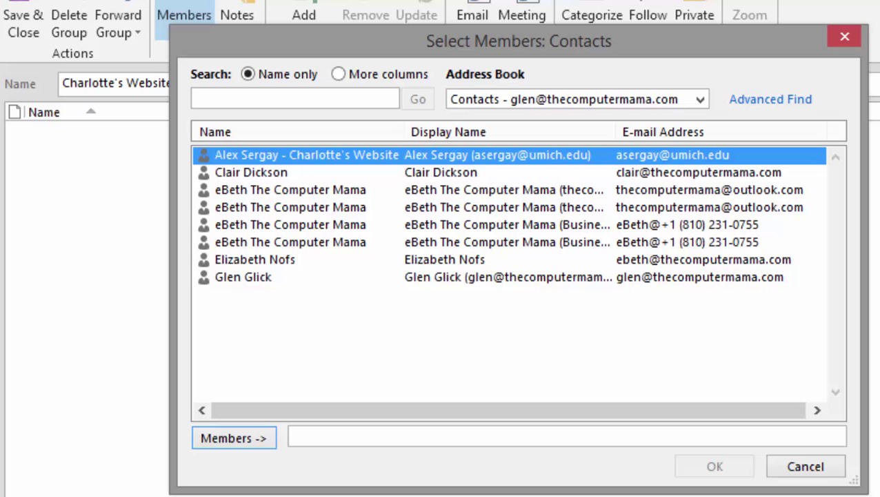
{"action": "left_click", "coordinate": [306, 156]}
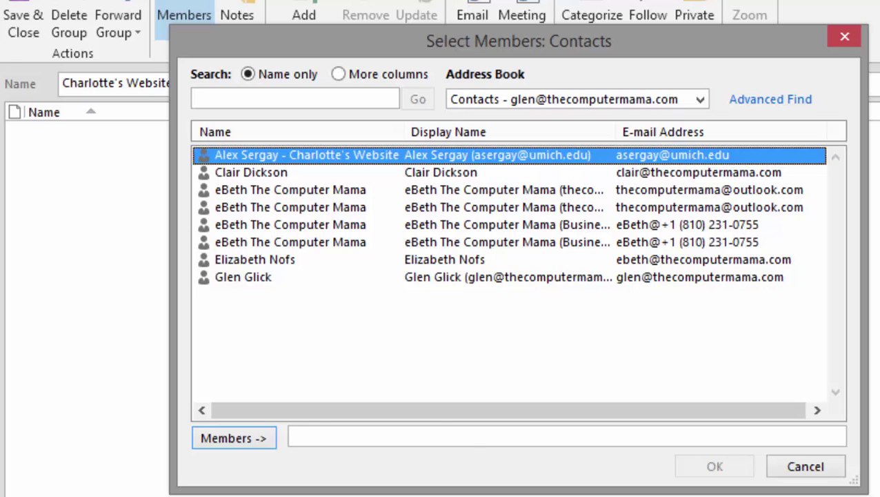
{"action": "key", "text": "Return"}
{"action": "key", "text": "Down"}
{"action": "key", "text": "Return"}
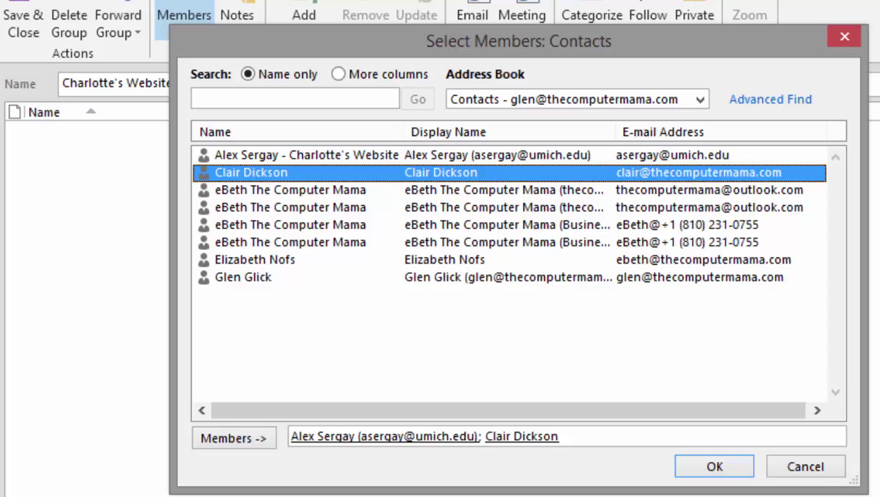
{"action": "double_click", "coordinate": [255, 259]}
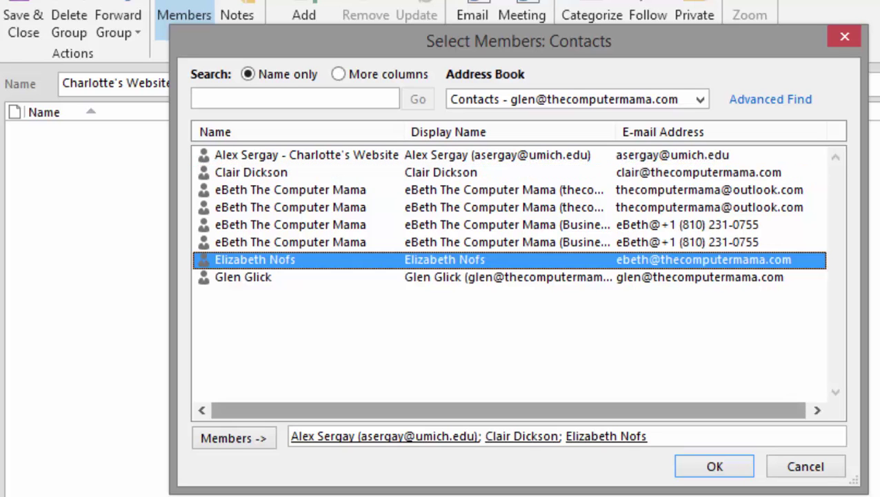
{"action": "key", "text": "Return"}
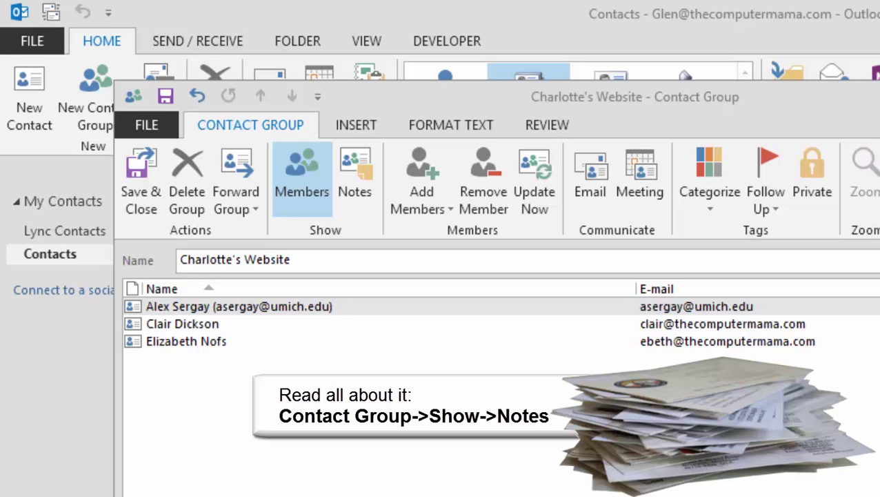
{"action": "left_click", "coordinate": [187, 341]}
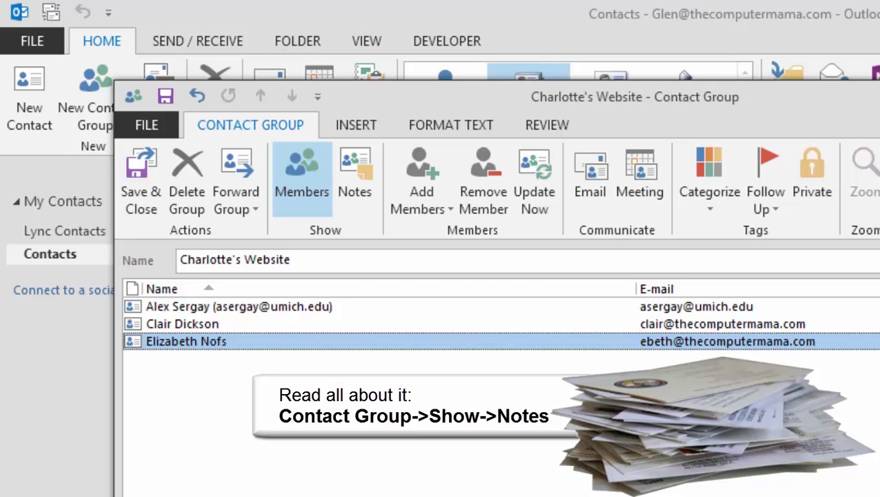
Note that the contact's information was updated February 9, 2015, then save and close the group
{"action": "left_click", "coordinate": [354, 178]}
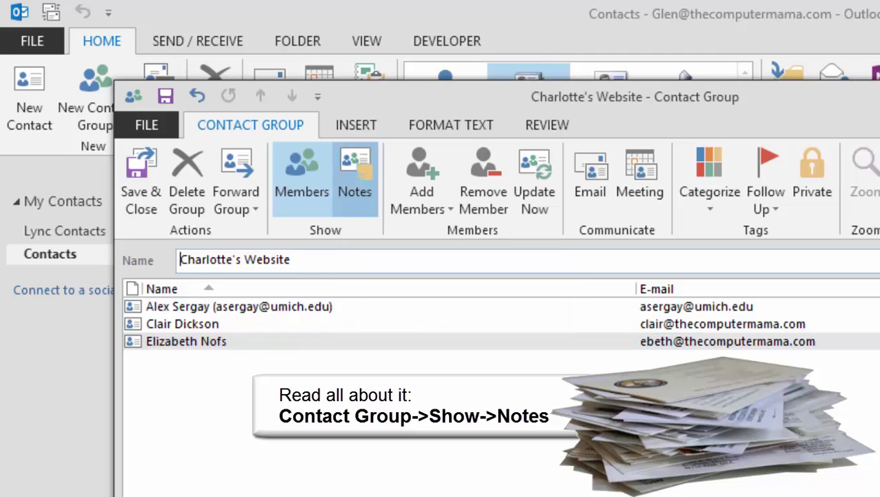
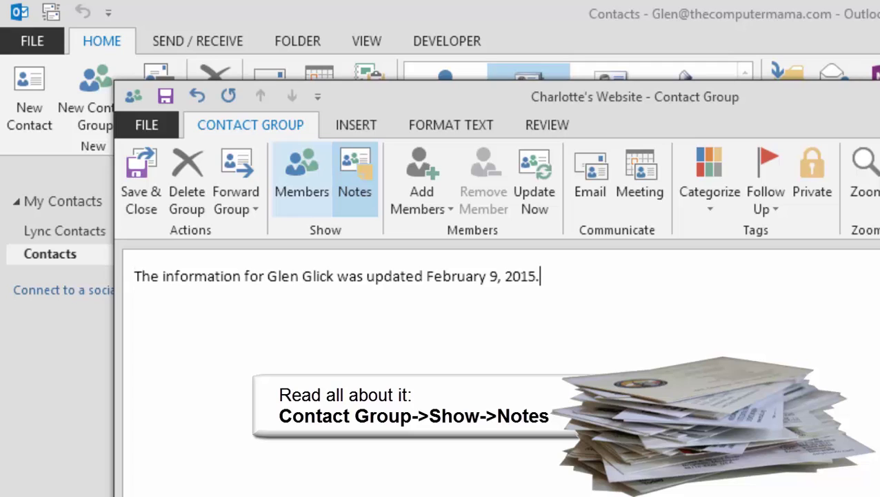
{"action": "left_click", "coordinate": [302, 176]}
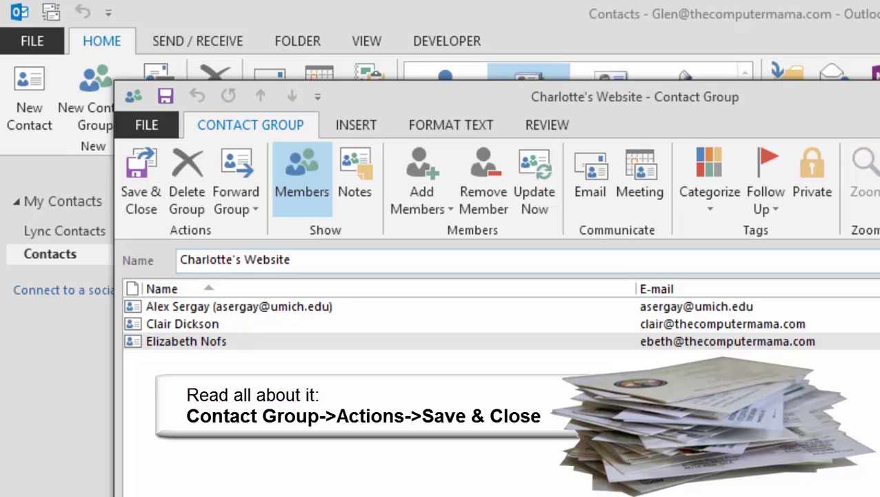
{"action": "left_click", "coordinate": [141, 178]}
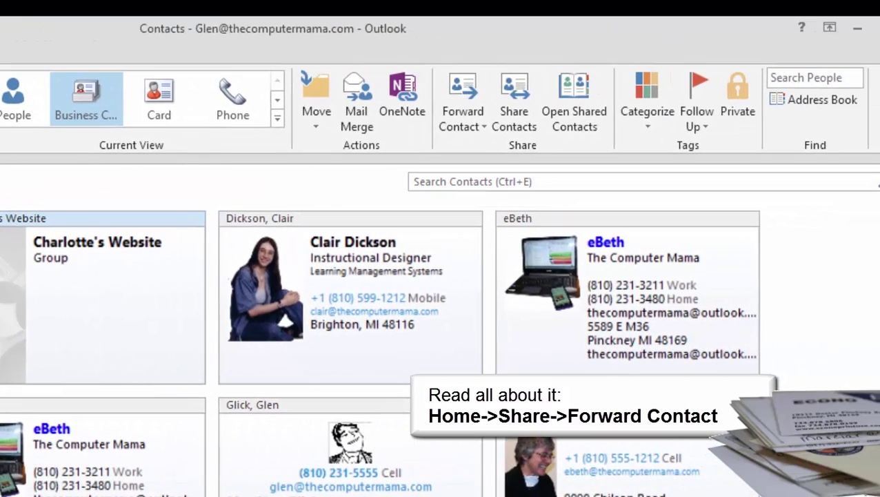
Forward the Charlotte's Website group as an Outlook contact to the teacher contact
{"action": "left_click", "coordinate": [463, 126]}
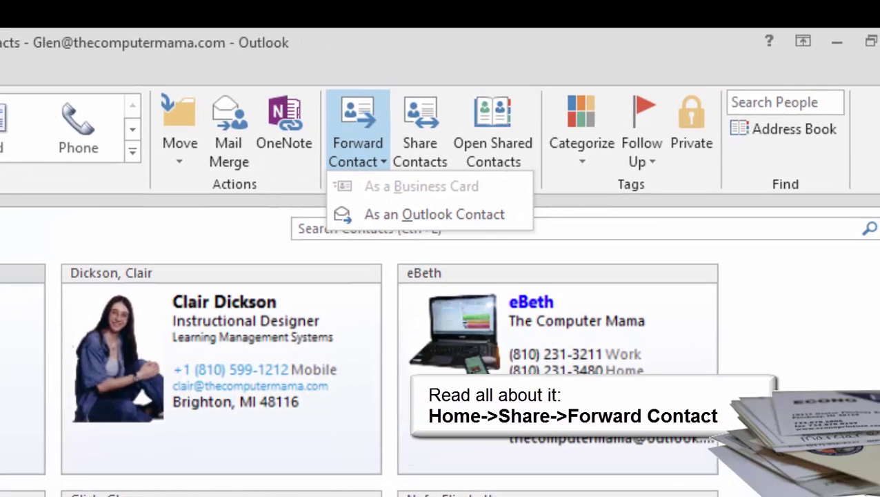
{"action": "left_click", "coordinate": [435, 213]}
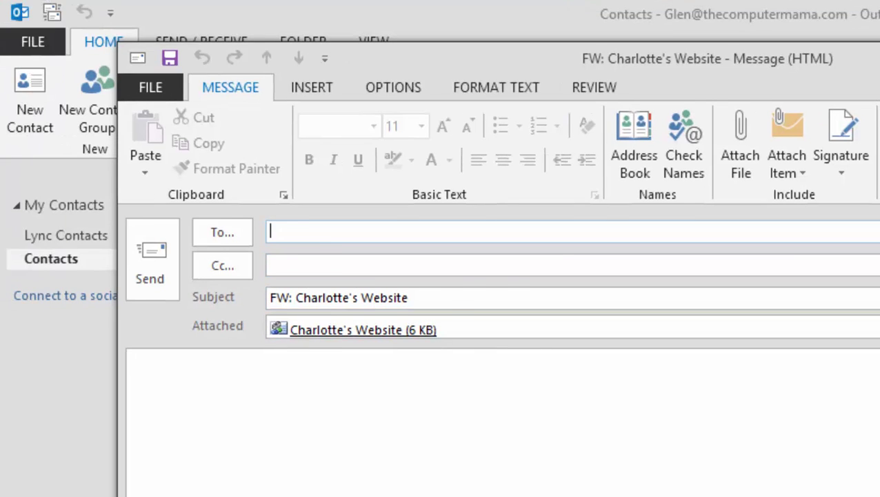
{"action": "type", "text": "glen"}
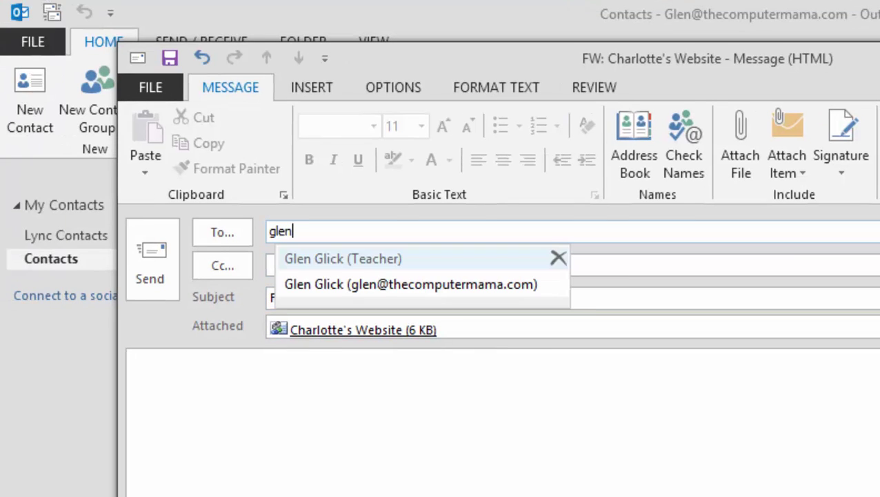
{"action": "key", "text": "Down"}
{"action": "key", "text": "Up"}
{"action": "key", "text": "Return"}
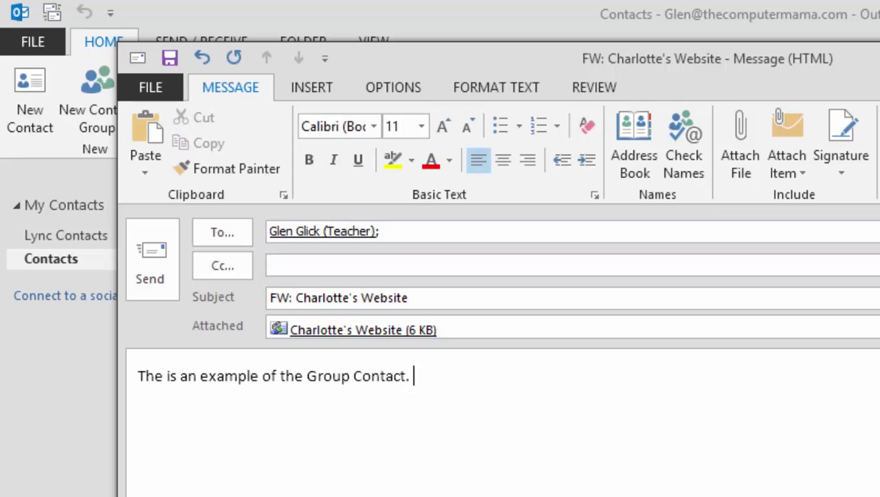
{"action": "left_click", "coordinate": [152, 259]}
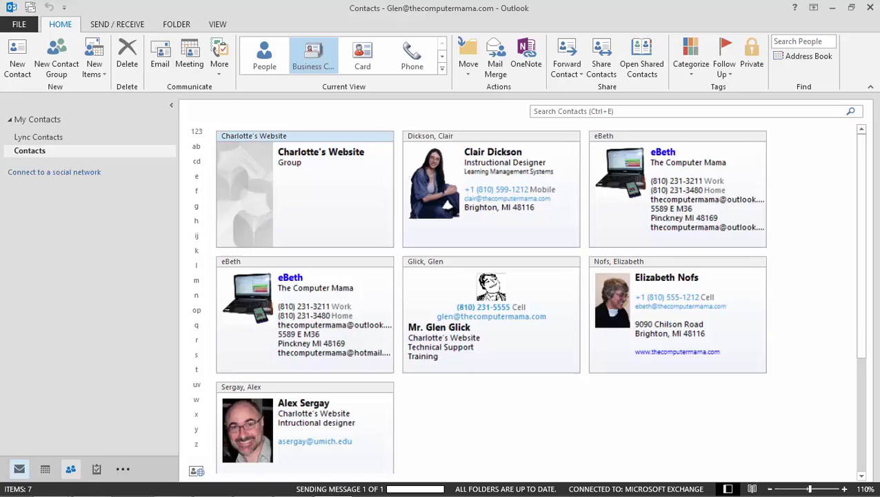
Preview the forwarded Charlotte's Website attachment in the Inbox and view its members
{"action": "left_click", "coordinate": [19, 468]}
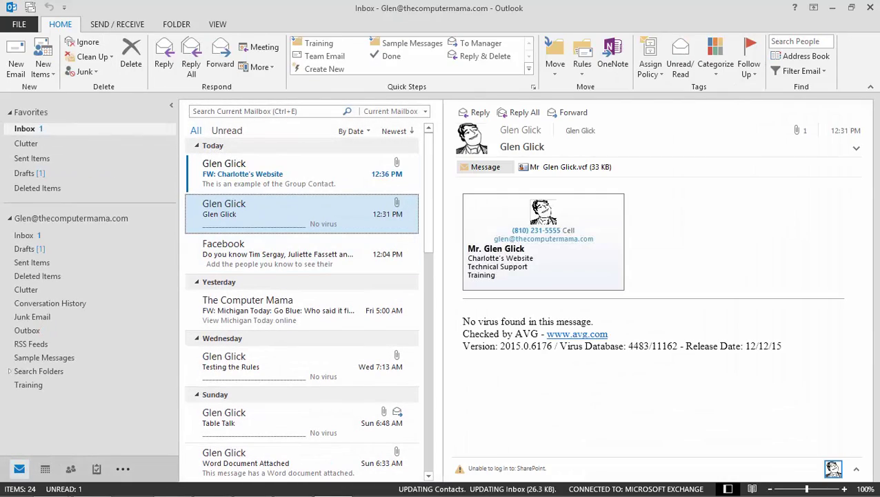
{"action": "left_click", "coordinate": [290, 172]}
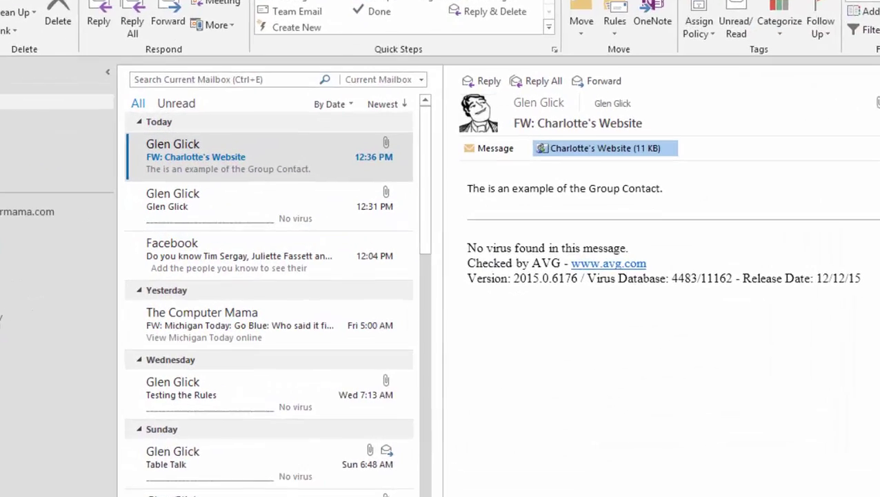
{"action": "left_click", "coordinate": [565, 166]}
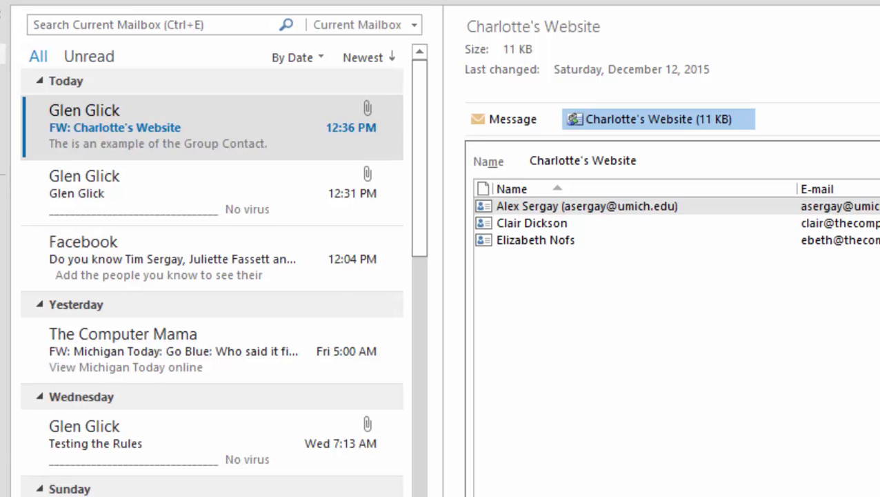
{"action": "left_click", "coordinate": [513, 118]}
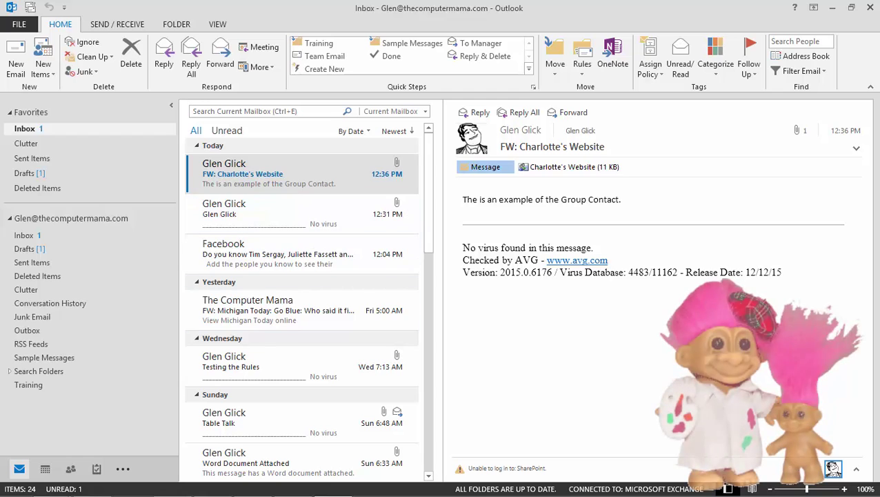
In People, select a contact's business card and view its Call actions without choosing one
{"action": "left_click", "coordinate": [70, 468]}
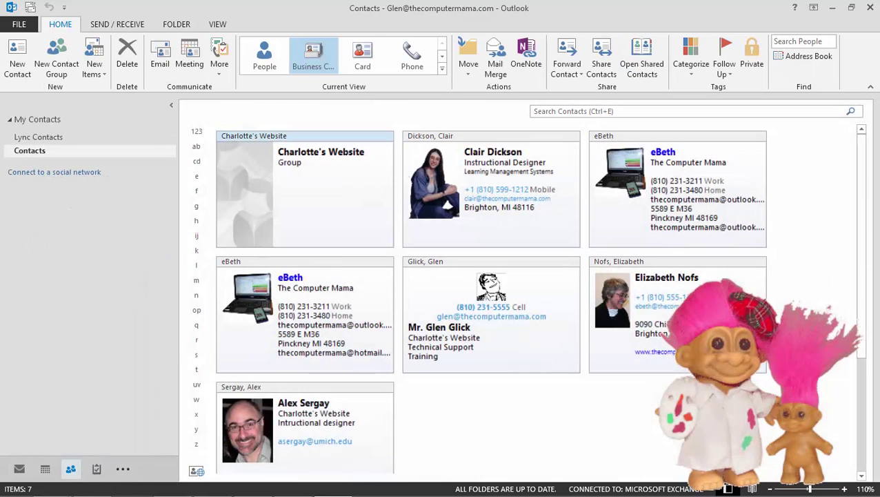
{"action": "mouse_move", "coordinate": [71, 469]}
{"action": "left_click", "coordinate": [491, 186]}
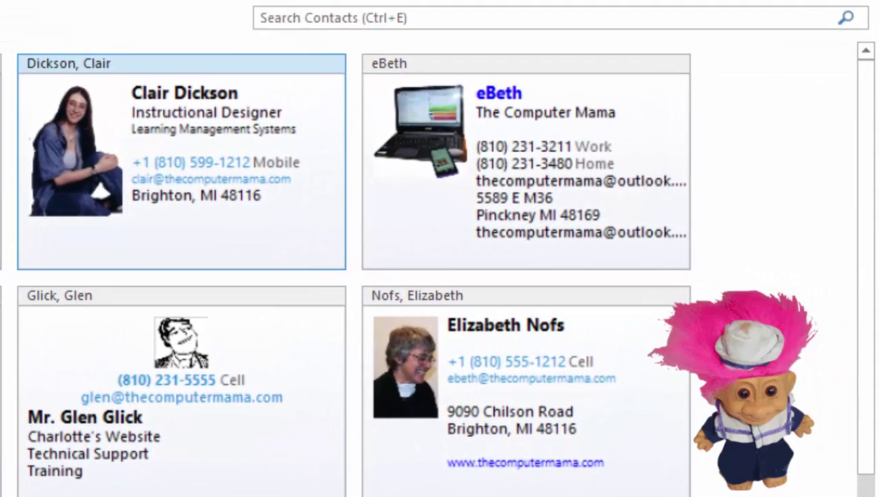
{"action": "right_click", "coordinate": [375, 118]}
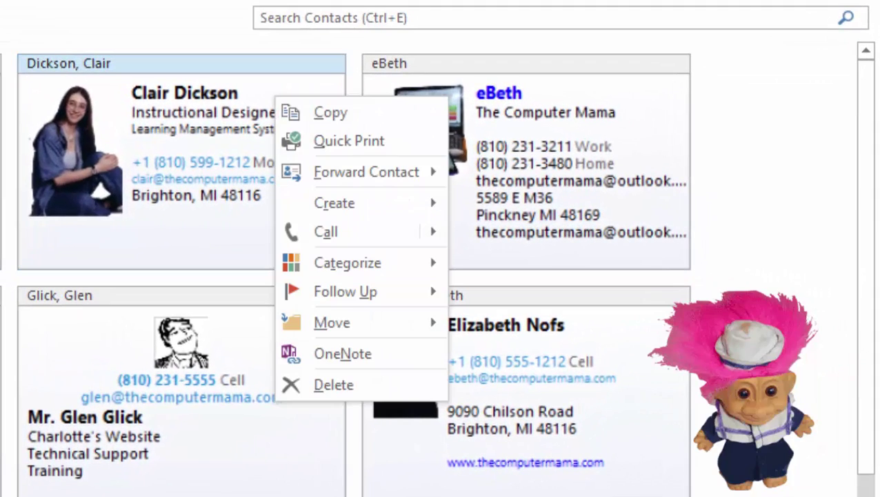
{"action": "mouse_move", "coordinate": [344, 232]}
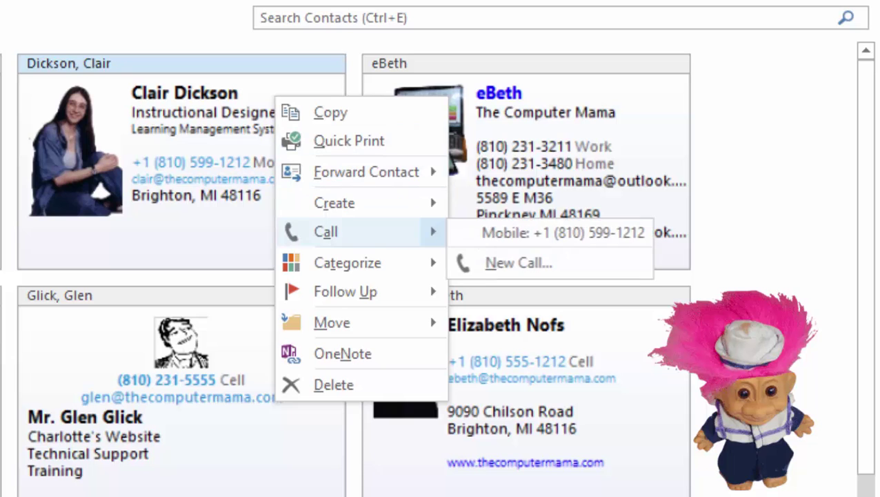
{"action": "key", "text": "Escape"}
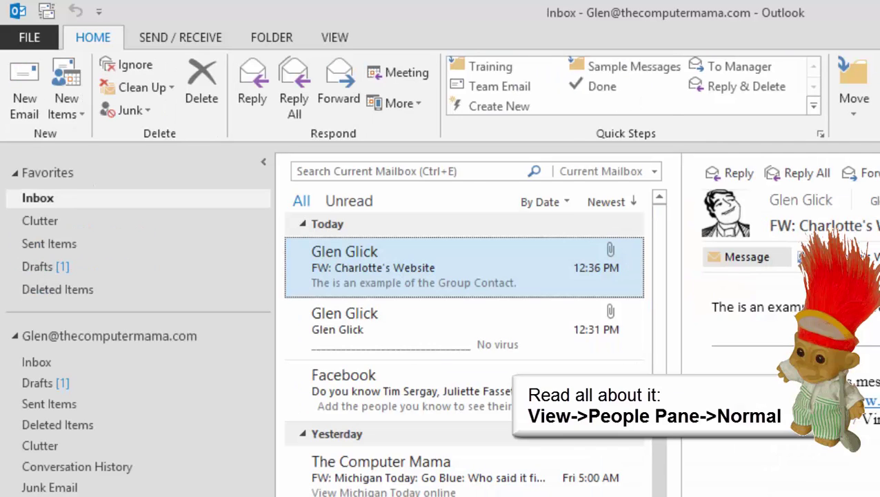
Set the Inbox People Pane to Normal
{"action": "left_click", "coordinate": [335, 37]}
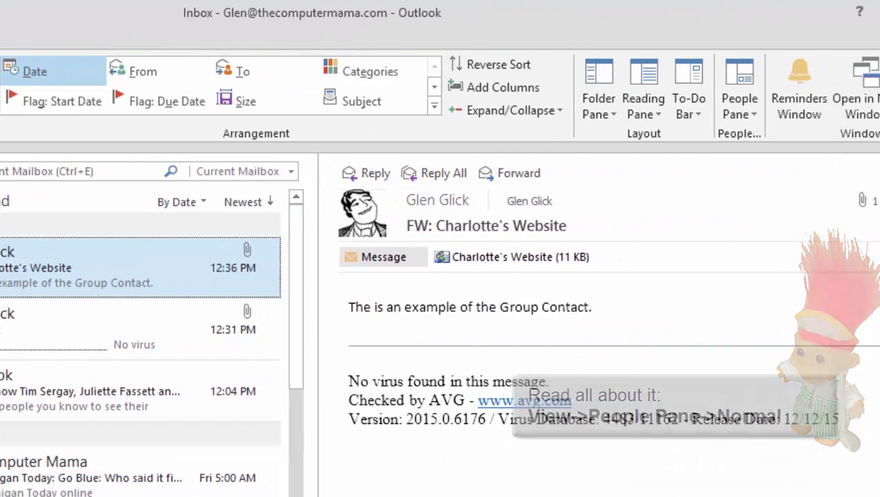
{"action": "left_click", "coordinate": [629, 103]}
{"action": "left_click", "coordinate": [660, 134]}
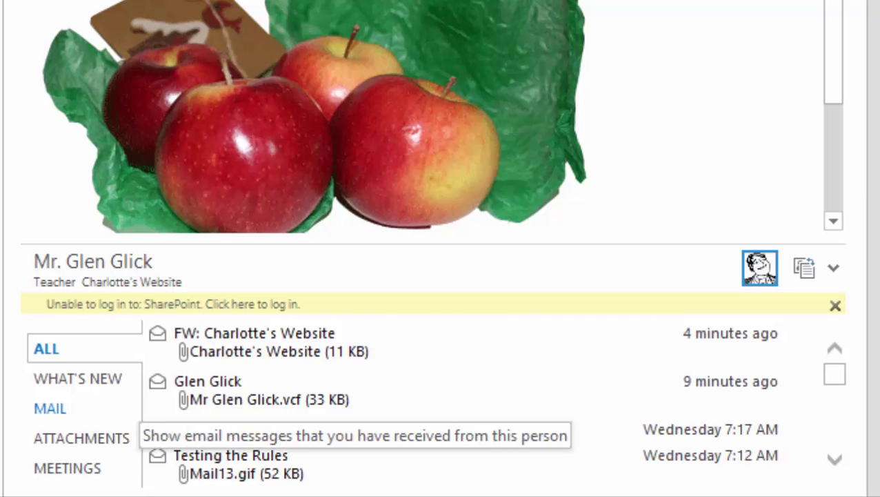
Review the teacher contact's attachments, mail and all items in the People Pane
{"action": "left_click", "coordinate": [81, 438]}
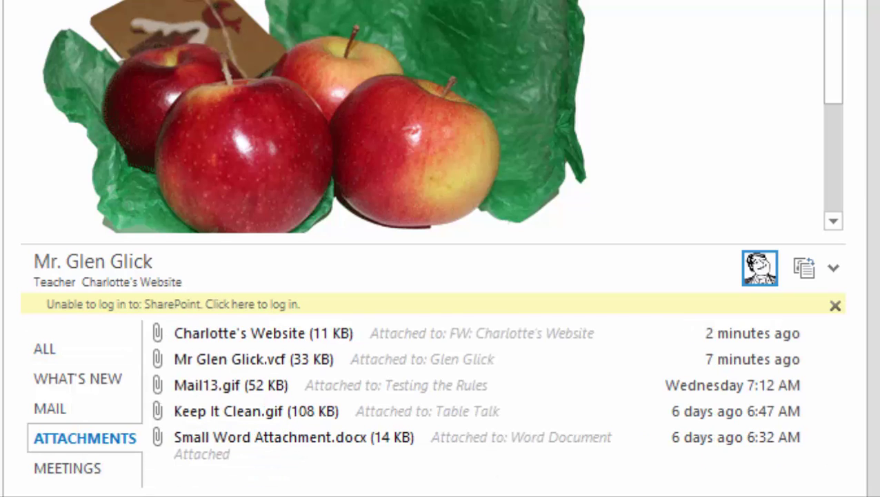
{"action": "left_click", "coordinate": [50, 407]}
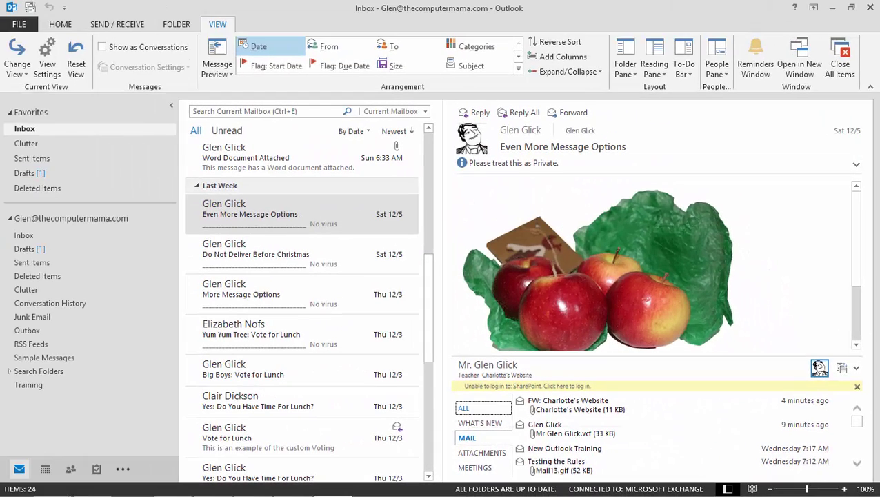
{"action": "left_click", "coordinate": [44, 348]}
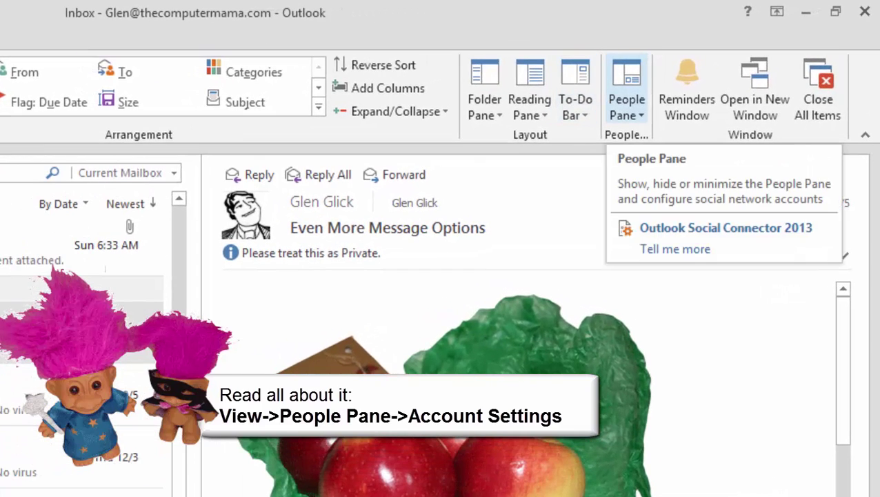
Connect a Facebook account with its user name and password, showing its photos by default
{"action": "left_click", "coordinate": [626, 107]}
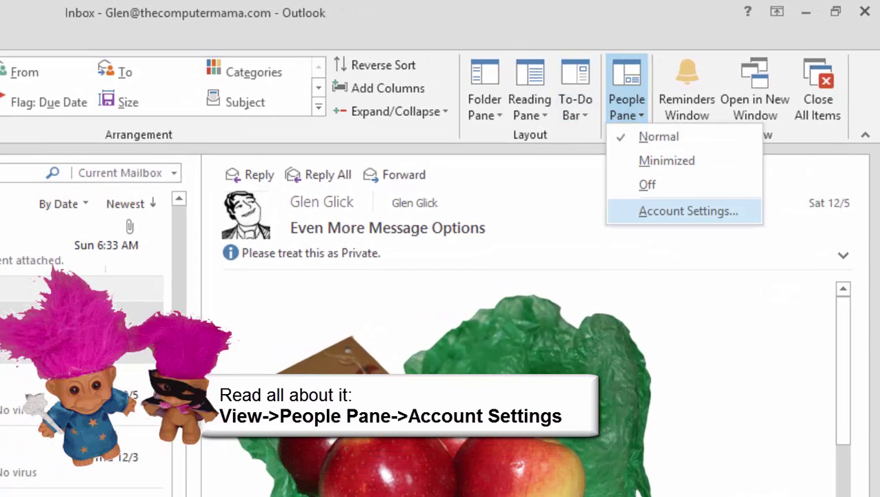
{"action": "left_click", "coordinate": [687, 210]}
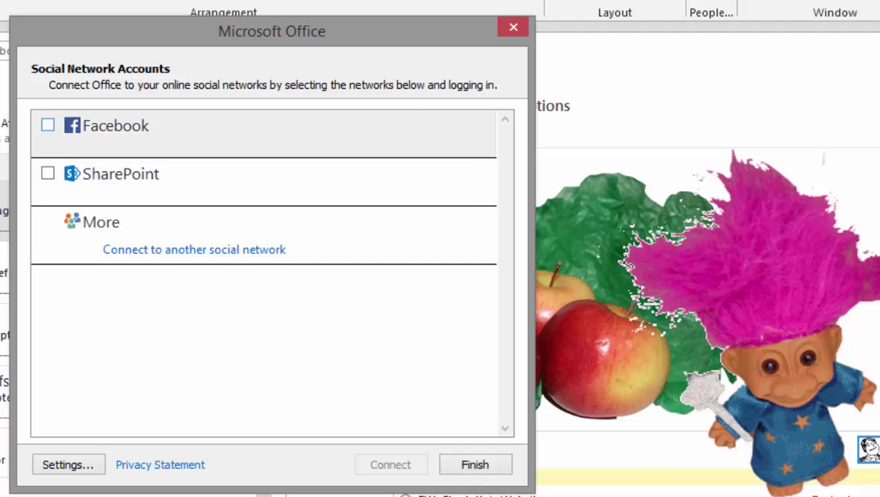
{"action": "left_click", "coordinate": [48, 125]}
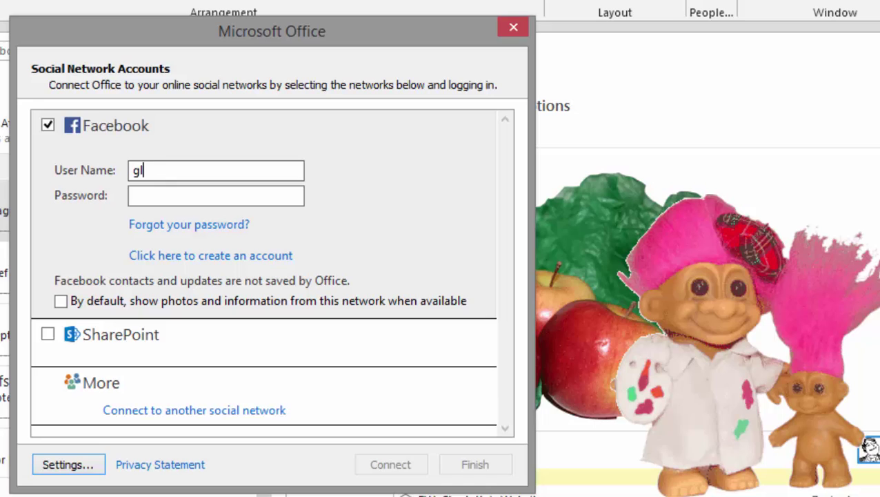
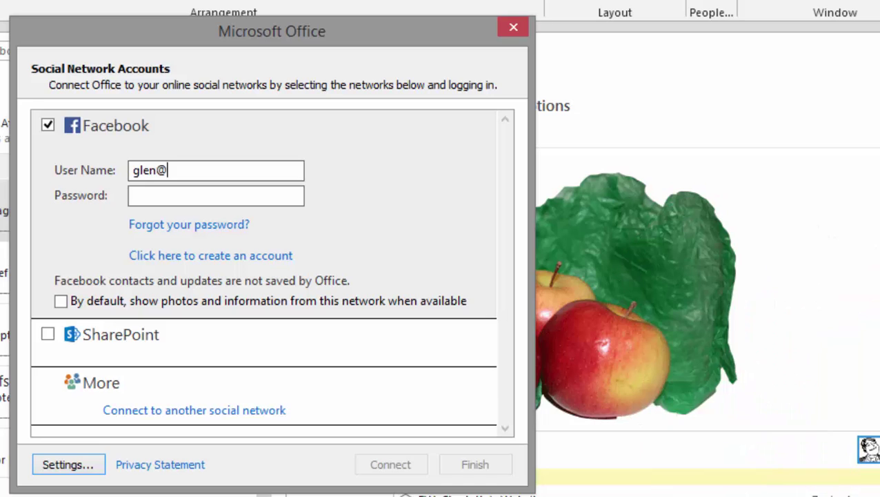
{"action": "key", "text": "Tab"}
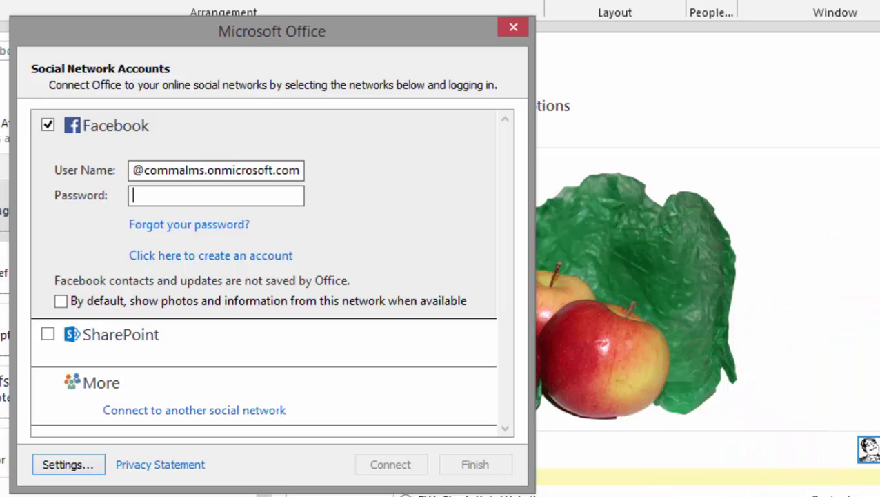
{"action": "type", "text": "••••••"}
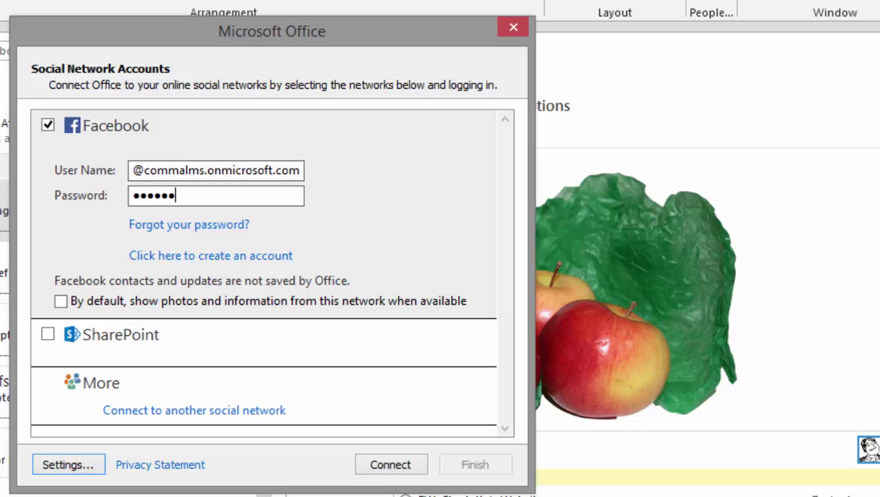
{"action": "type", "text": "••"}
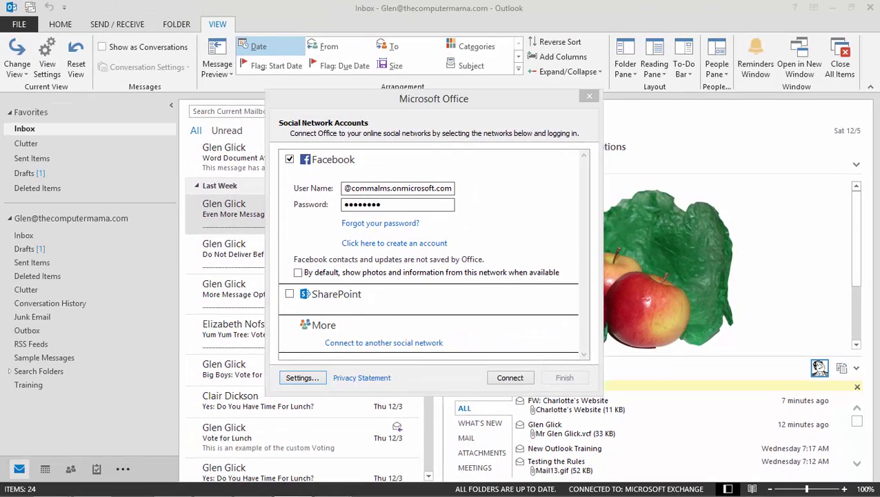
{"action": "left_click", "coordinate": [250, 278]}
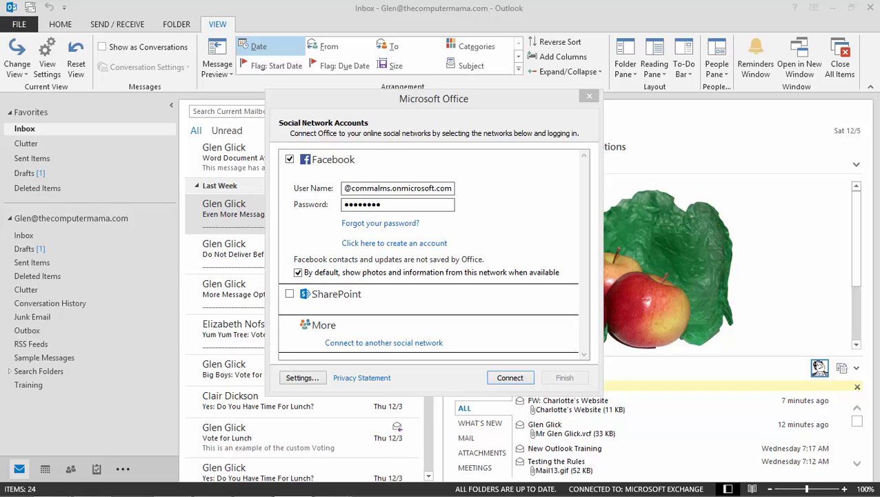
{"action": "left_click", "coordinate": [486, 394]}
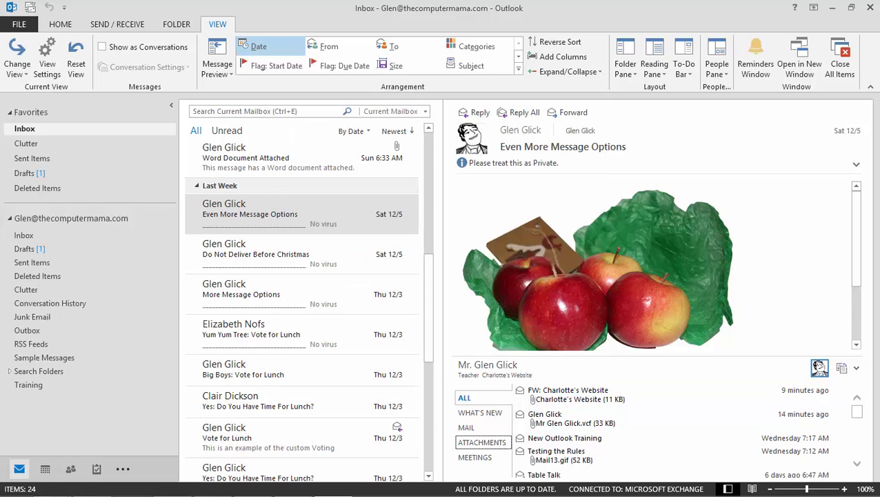
List the contact's received attachments in the People Pane, then return to Contacts and select a business card
{"action": "left_click", "coordinate": [483, 442]}
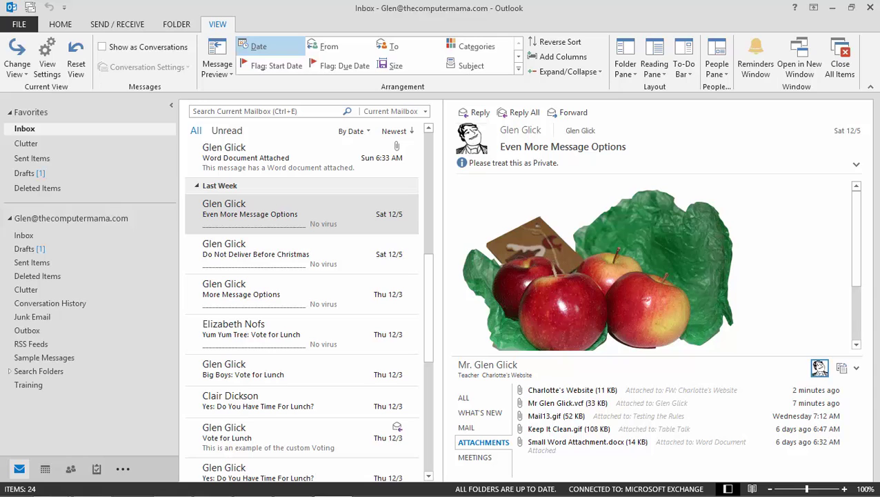
{"action": "key", "text": "ctrl+3"}
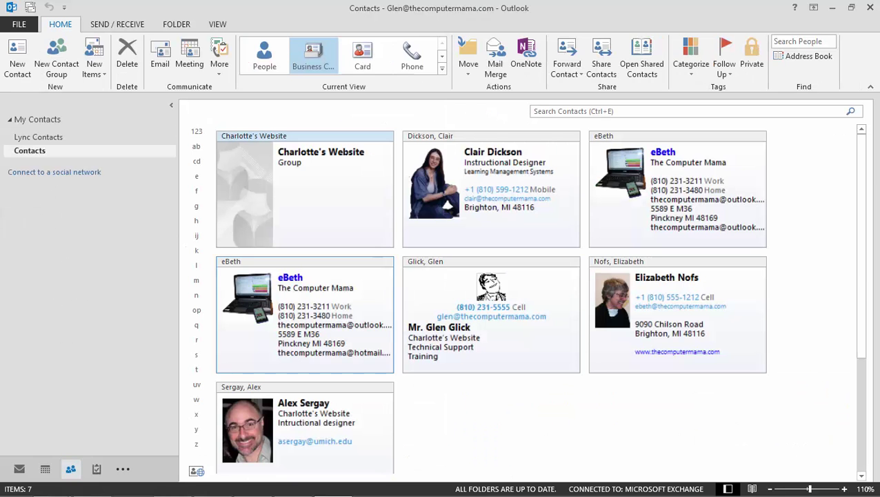
{"action": "left_click", "coordinate": [491, 186]}
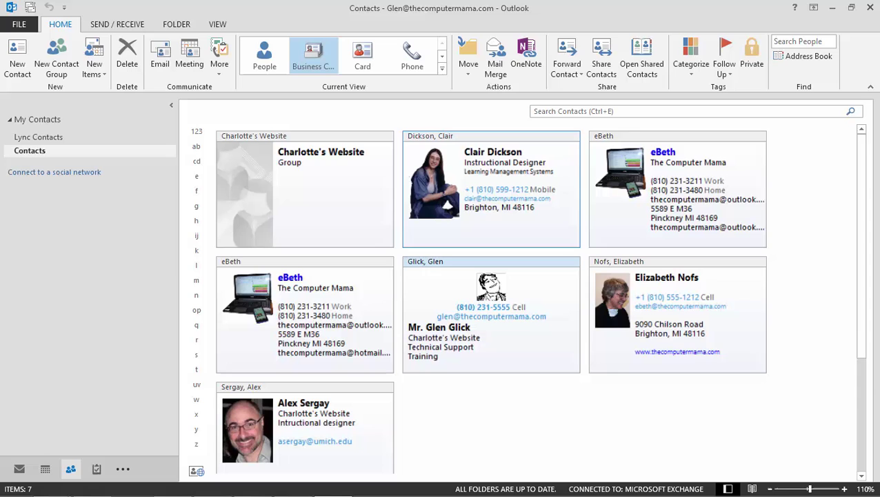